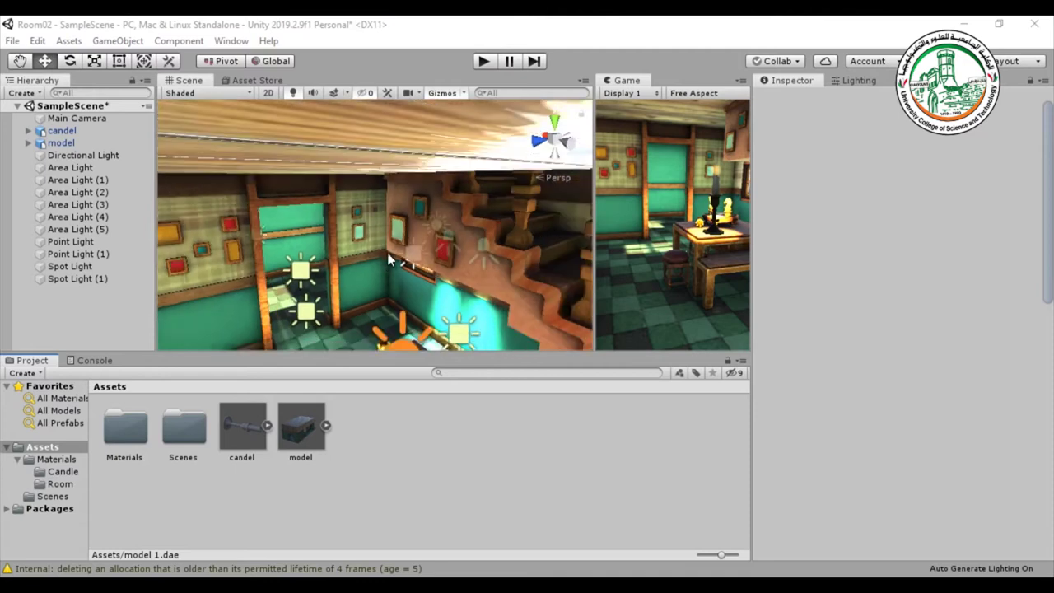
# Widen the Game view beside the Scene view, with the candle table in sight.
pyautogui.moveTo(386, 231); pyautogui.dragTo(387, 196, button='middle')
pyautogui.keyDown('alt'); pyautogui.moveTo(387, 197); pyautogui.dragTo(328, 220); pyautogui.keyUp('alt')
pyautogui.moveTo(328, 221); pyautogui.dragTo(296, 216, button='right')
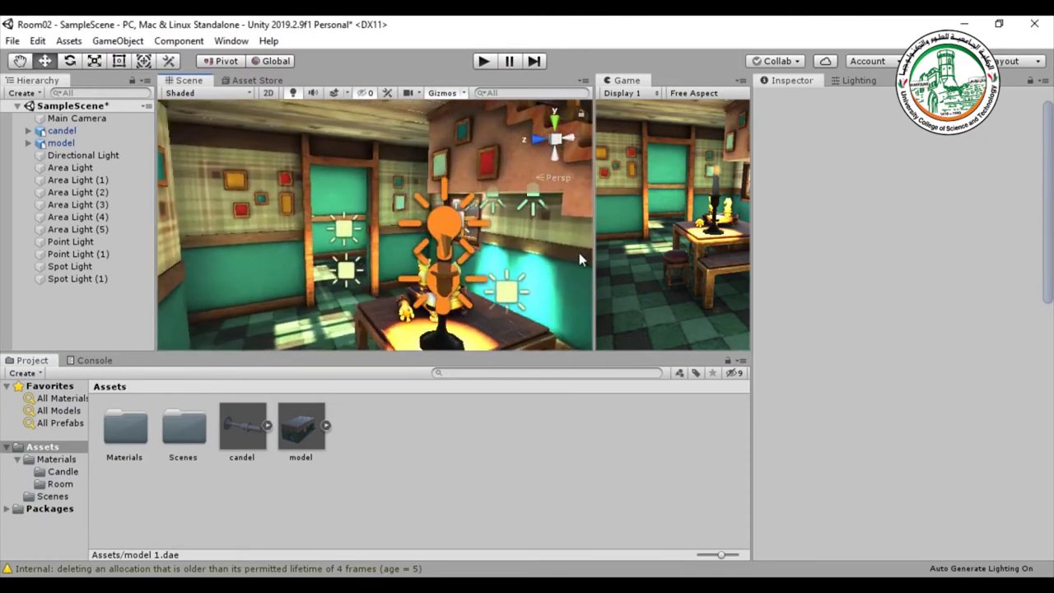
pyautogui.moveTo(594, 246); pyautogui.dragTo(548, 253)
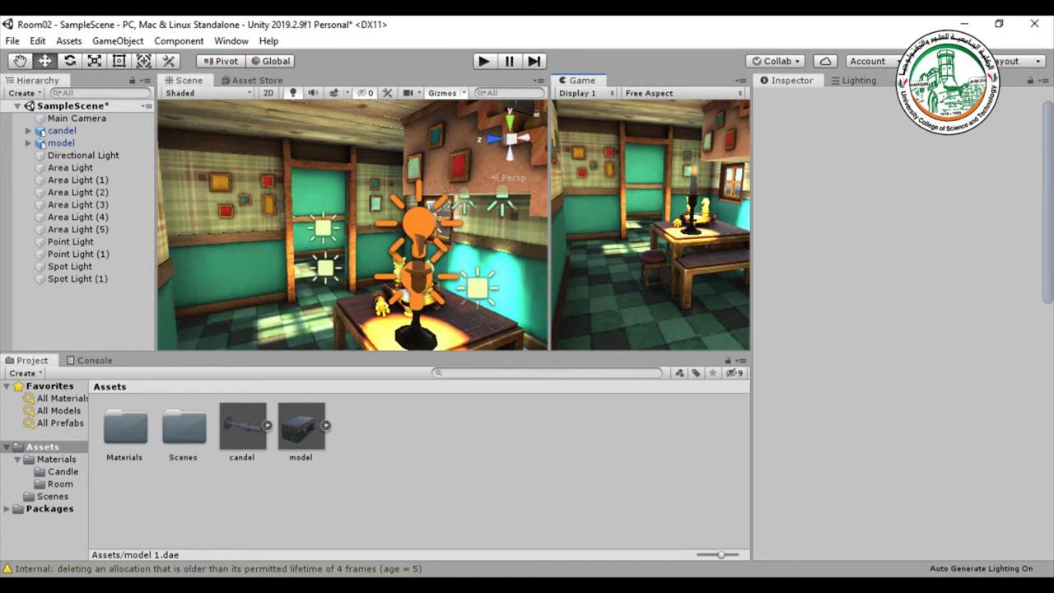
# Switch to the Mirorr folder in File Explorer, select Mirror-material_roughness.jpg, and move the window clear of the project assets.
pyautogui.click(178, 579)
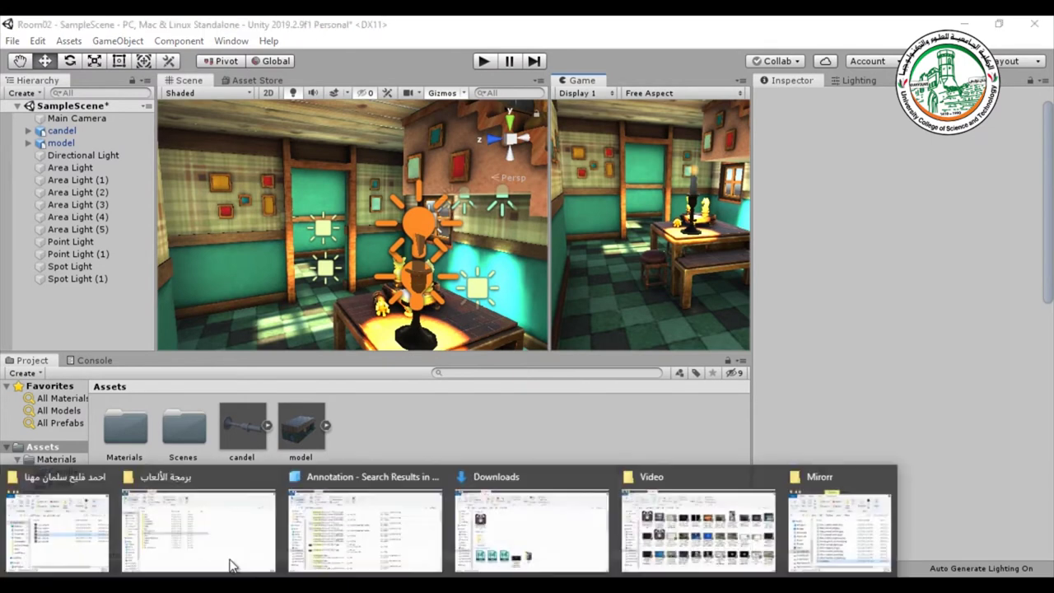
pyautogui.click(817, 540)
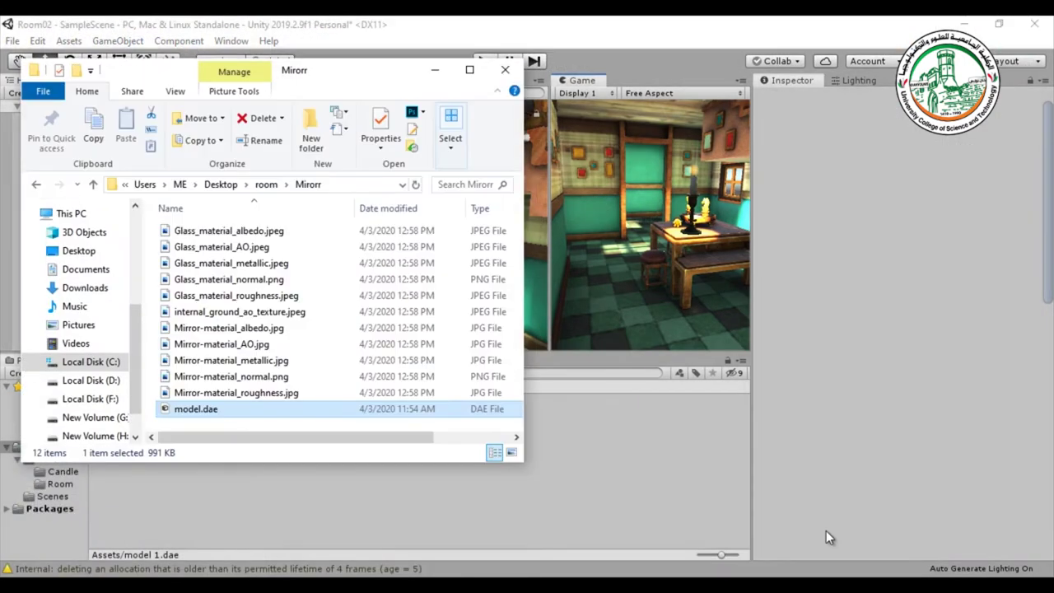
pyautogui.click(203, 393)
pyautogui.moveTo(358, 67); pyautogui.dragTo(765, 82)
# Create a folder named Mirror inside the project's Materials folder and open it.
pyautogui.doubleClick(123, 436)
pyautogui.rightClick(251, 461)
pyautogui.moveTo(330, 99)
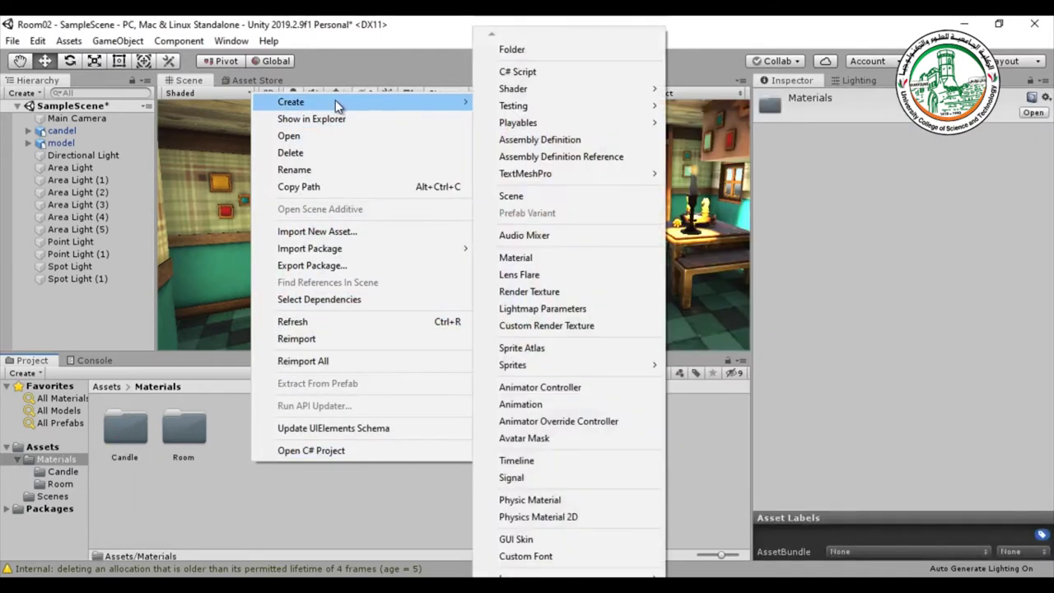
pyautogui.click(512, 51)
pyautogui.write('Mirr')
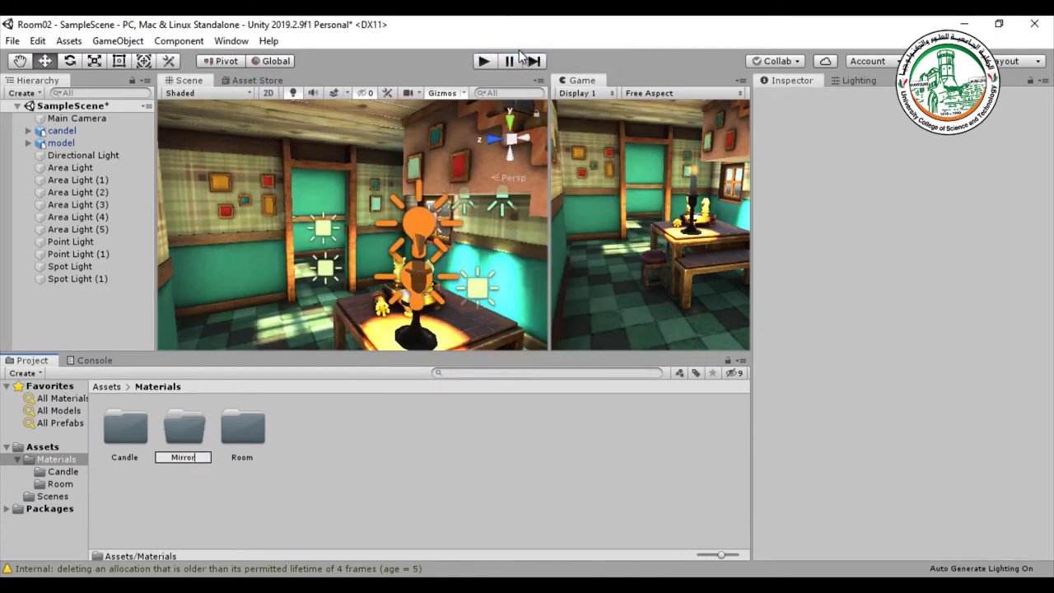
pyautogui.write('or')
pyautogui.press('Return')
pyautogui.press('Return')
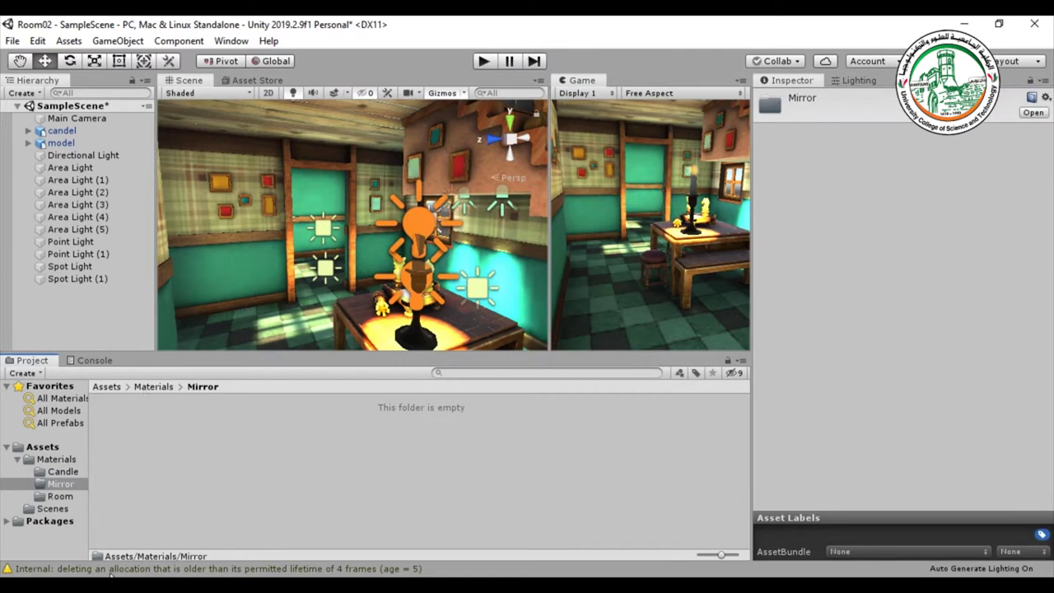
# Import all eleven texture images, from Glass_material_albedo.jpeg to Mirror-material_roughness.jpg, from the Mirorr folder into Assets/Materials/Mirror.
pyautogui.click(856, 513)
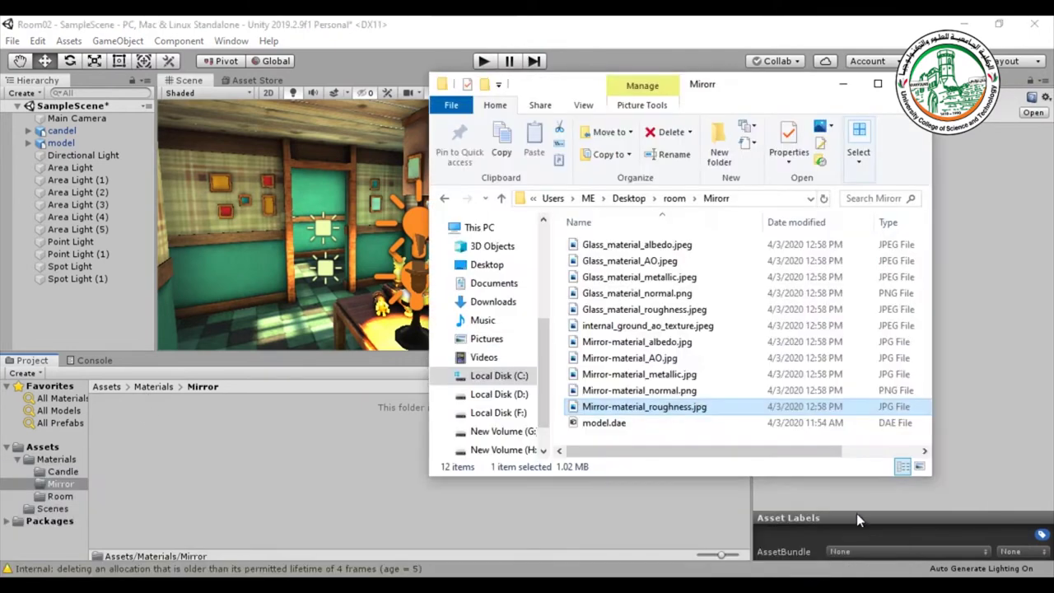
pyautogui.keyDown('shift'); pyautogui.click(580, 244); pyautogui.keyUp('shift')
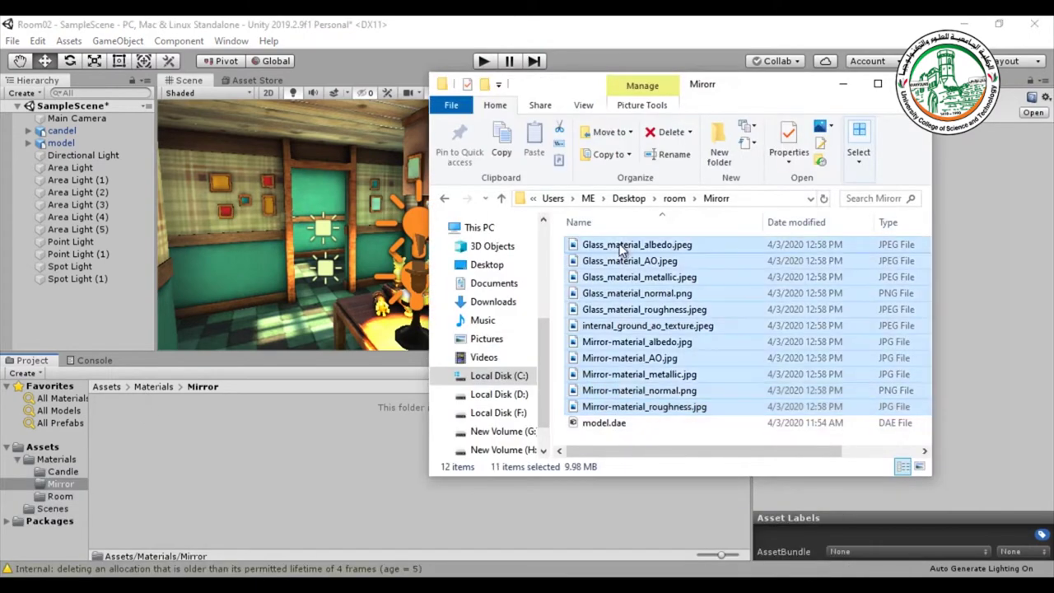
pyautogui.moveTo(578, 248); pyautogui.dragTo(158, 471)
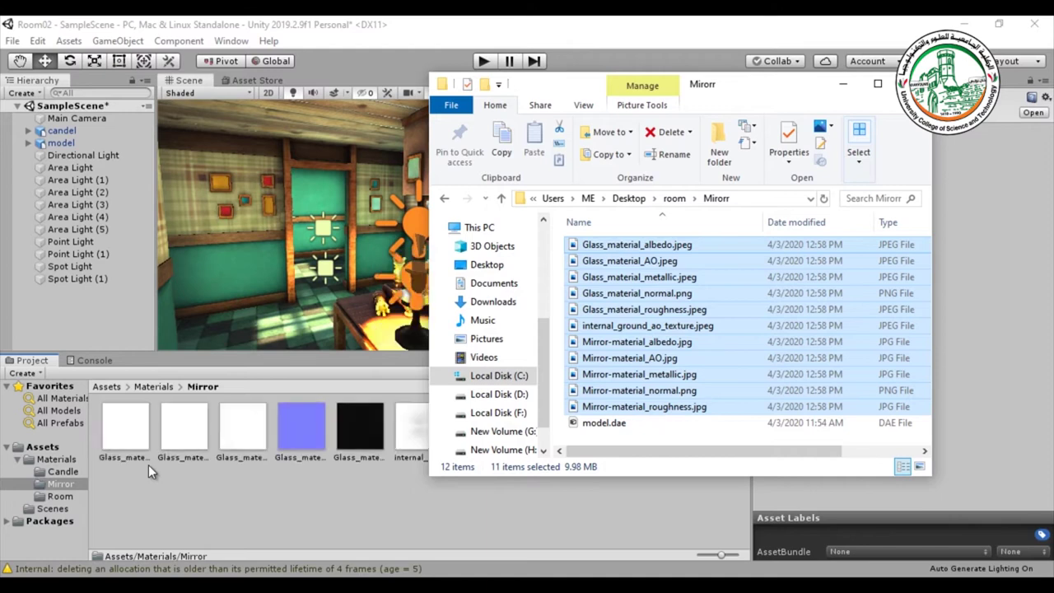
pyautogui.click(121, 396)
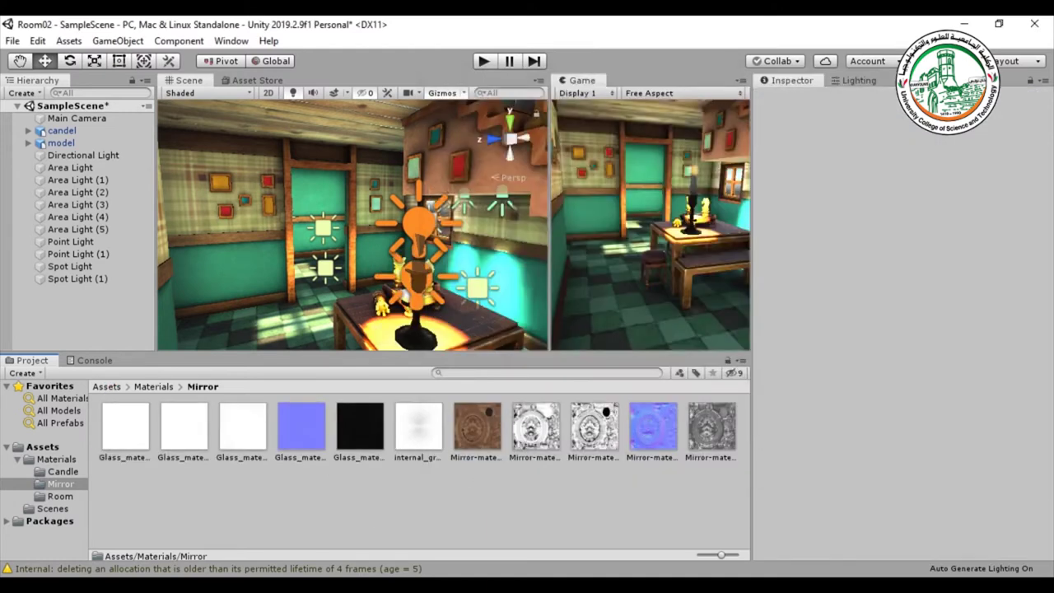
# Import model.dae from the Mirorr folder into the project's top-level Assets folder.
pyautogui.click(806, 553)
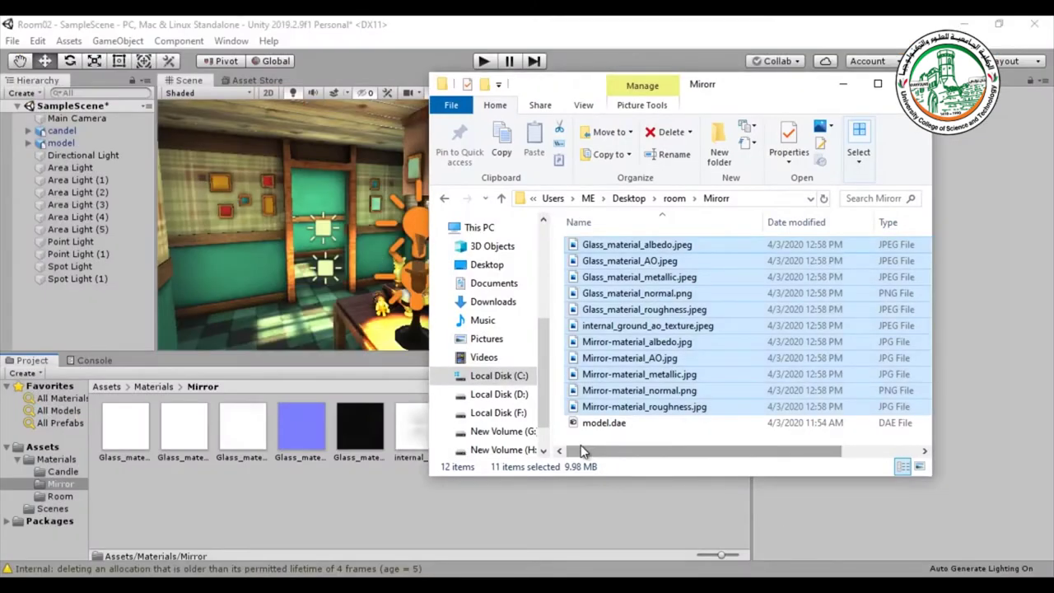
pyautogui.click(617, 424)
pyautogui.moveTo(607, 432); pyautogui.dragTo(251, 469)
pyautogui.moveTo(95, 459); pyautogui.dragTo(49, 450)
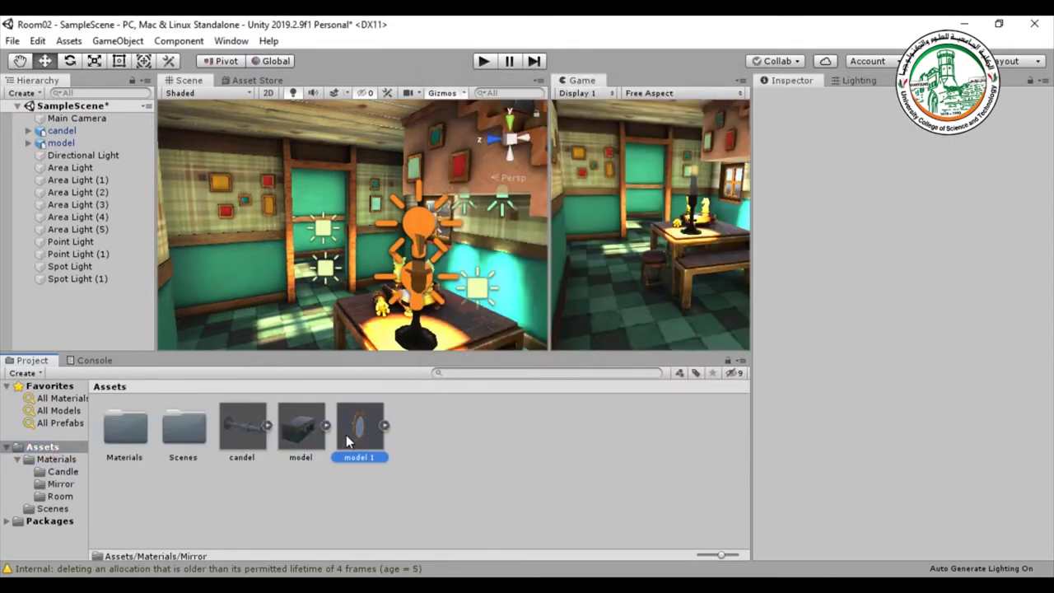
# Extract the embedded materials of the imported mirror model into the Materials/Mirror folder.
pyautogui.click(346, 436)
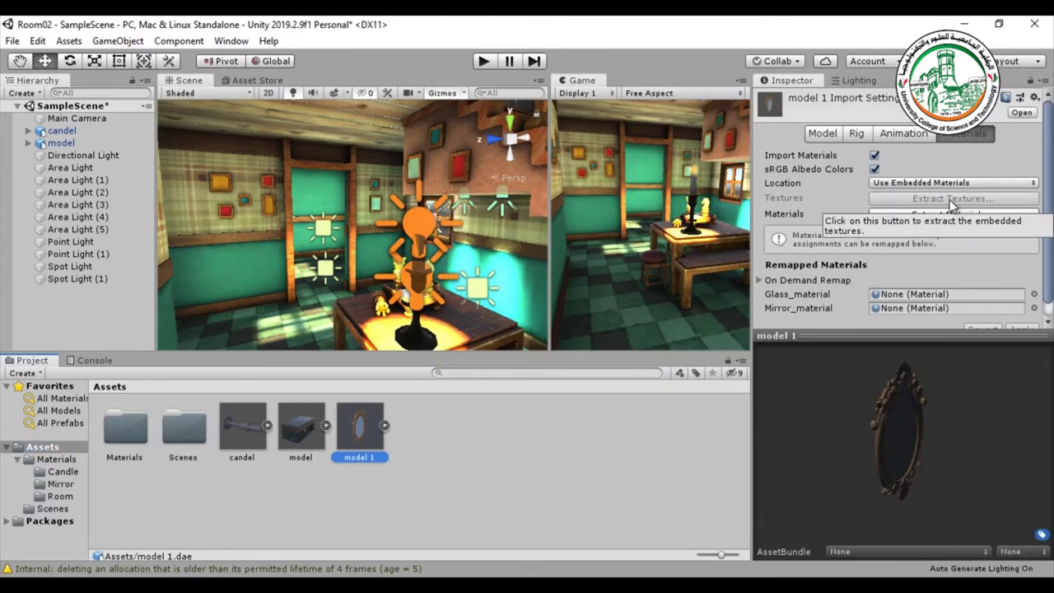
pyautogui.click(915, 214)
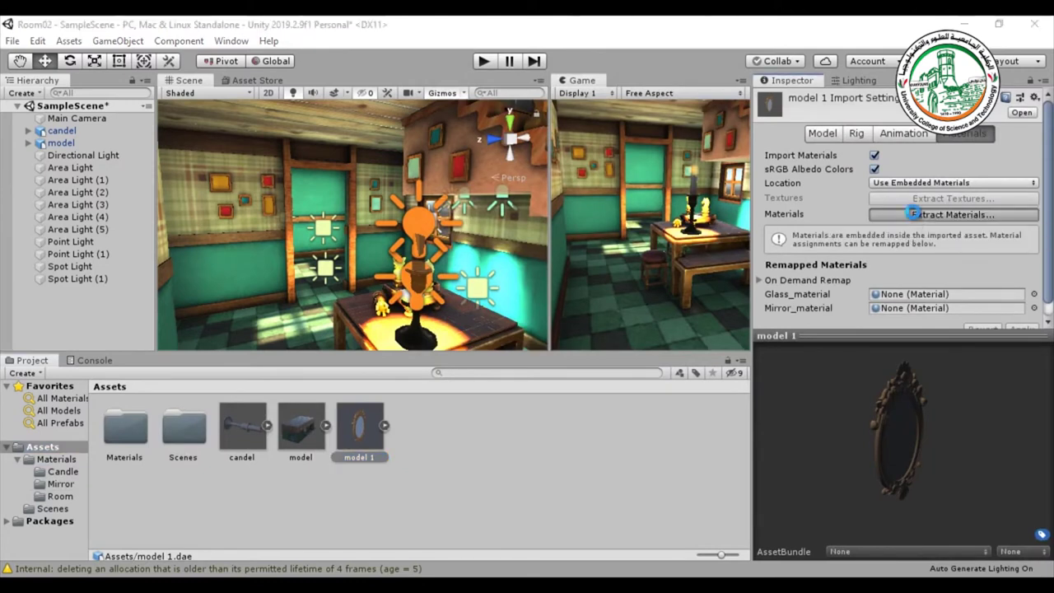
pyautogui.doubleClick(177, 156)
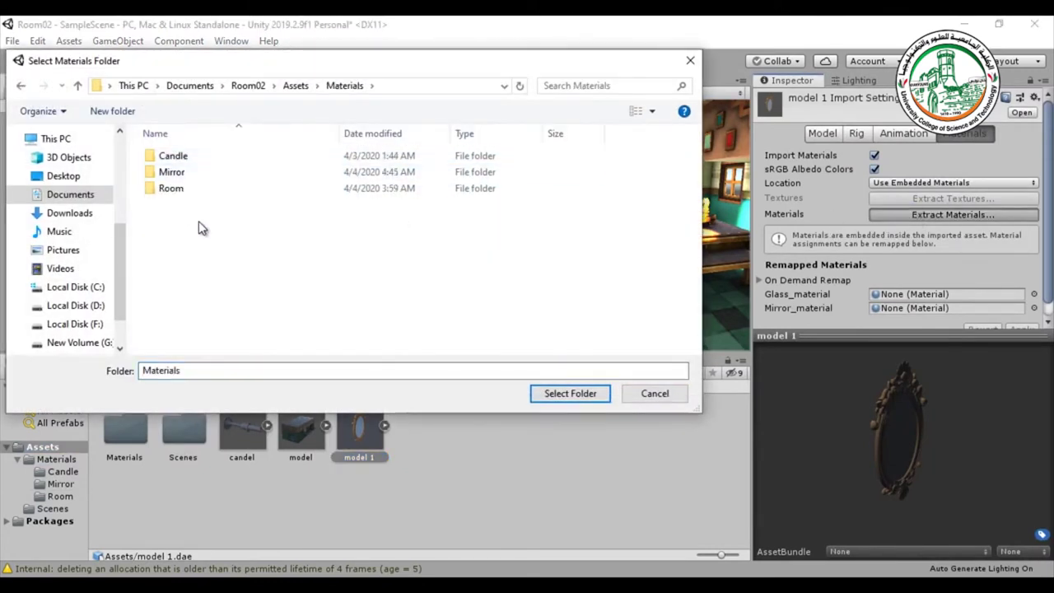
pyautogui.doubleClick(183, 174)
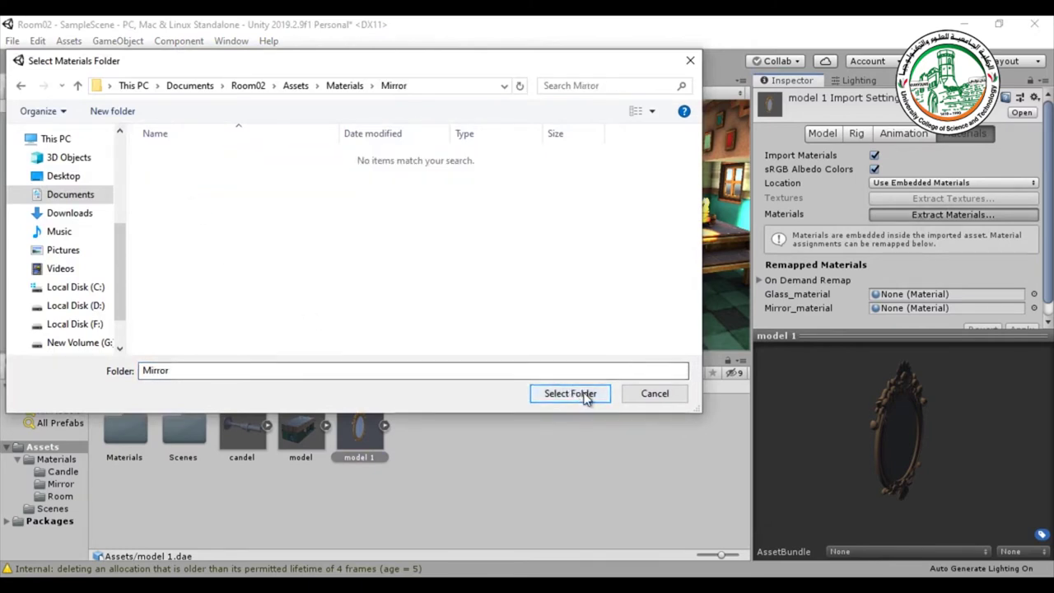
pyautogui.click(583, 394)
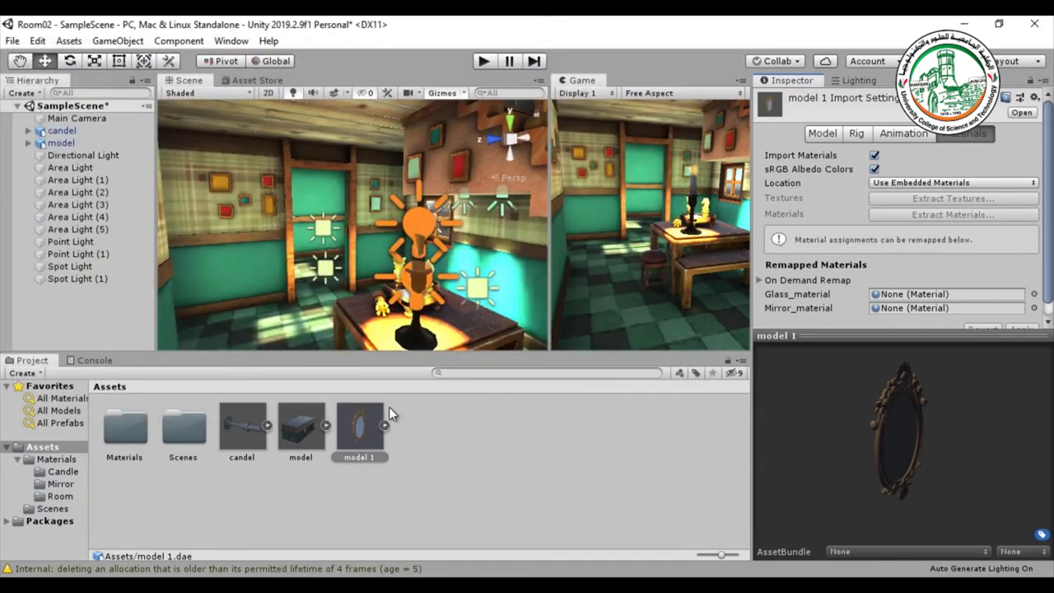
# Place the mirror model in the scene and raise it to about X 3.58, Y 2.45.
pyautogui.moveTo(360, 430); pyautogui.dragTo(333, 306)
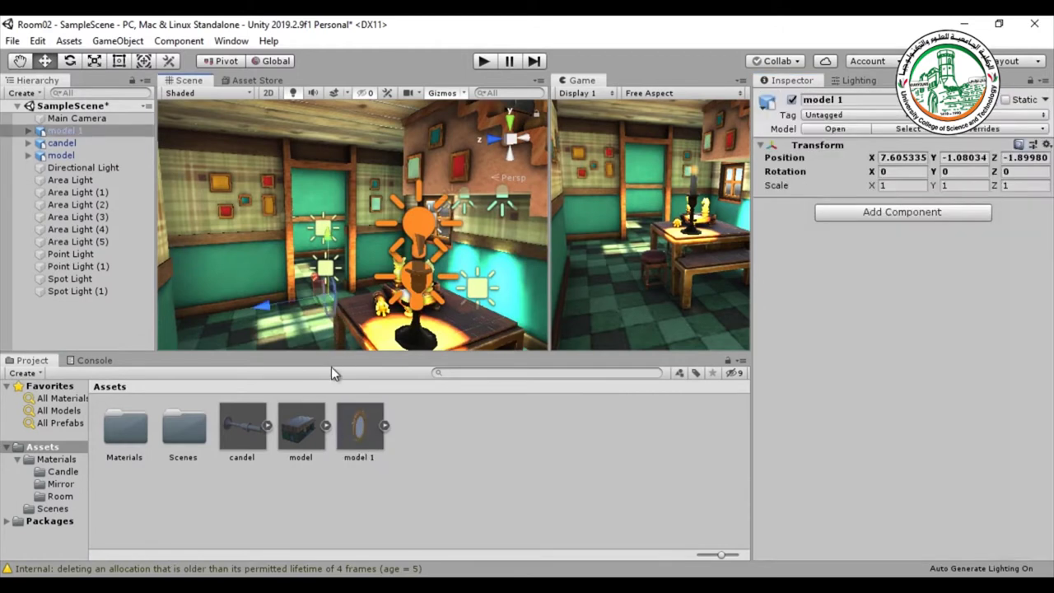
pyautogui.moveTo(328, 258); pyautogui.dragTo(367, 183)
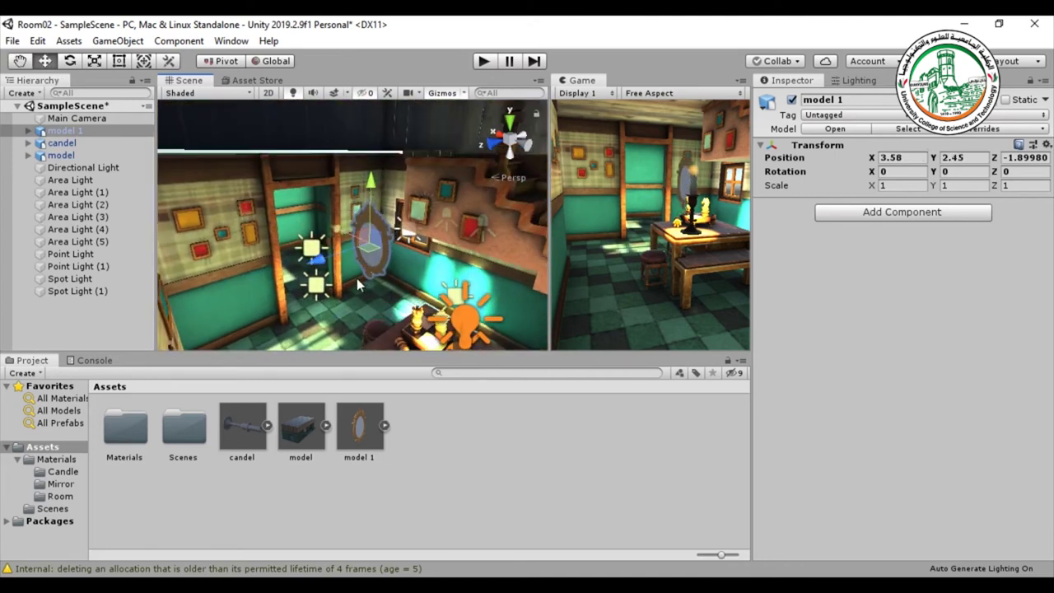
pyautogui.keyDown('alt'); pyautogui.moveTo(356, 278); pyautogui.dragTo(343, 282); pyautogui.keyUp('alt')
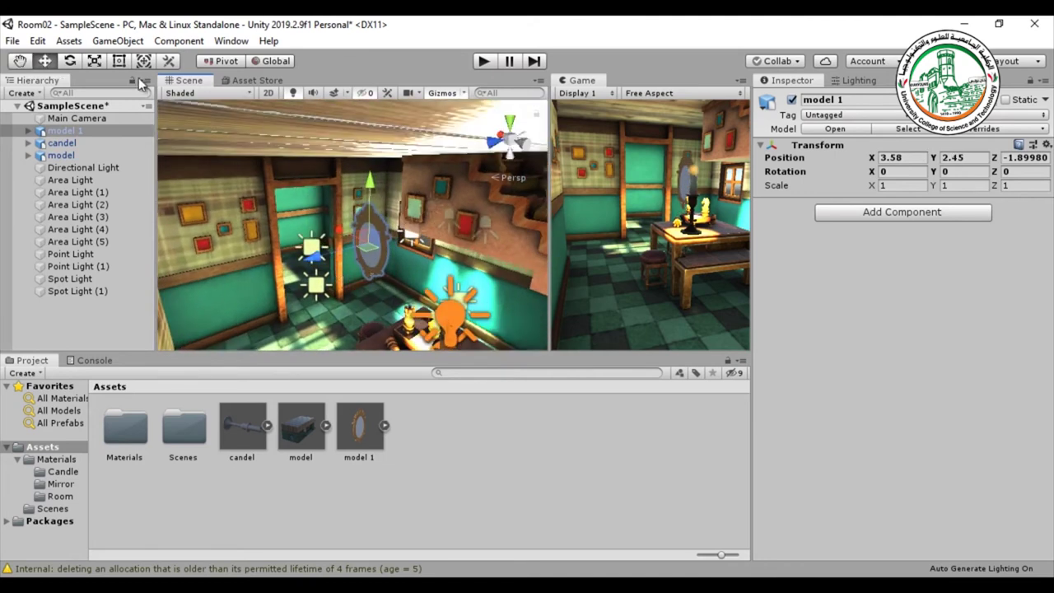
# Rotate the mirror to -90 degrees about Y and move it onto the wall beside the door, at about X 4.95, Y 3.09, Z -2.74.
pyautogui.click(70, 61)
pyautogui.moveTo(336, 274); pyautogui.dragTo(545, 249)
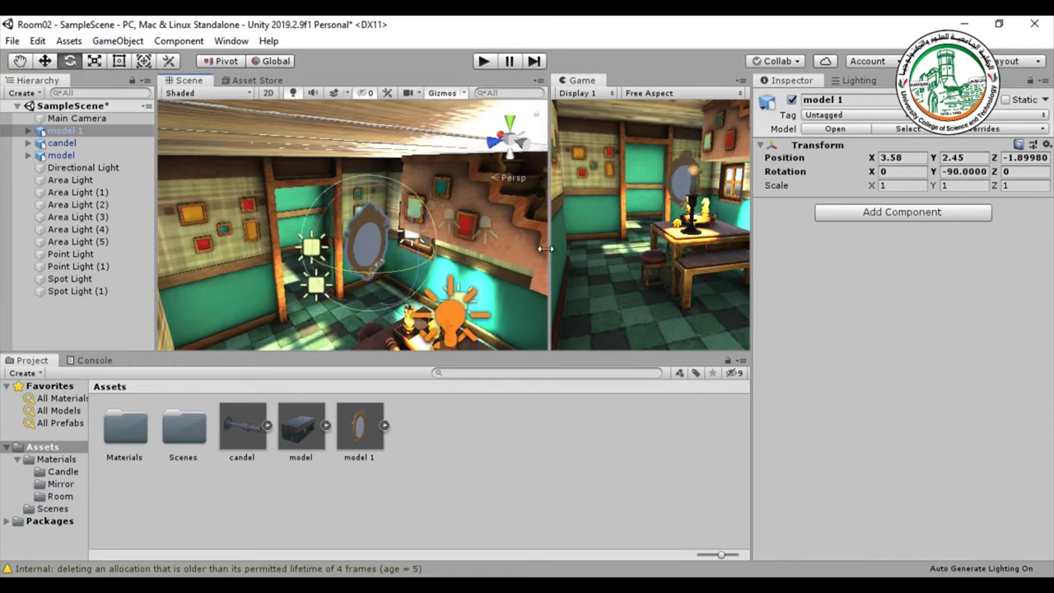
pyautogui.click(46, 61)
pyautogui.moveTo(338, 232); pyautogui.dragTo(361, 164)
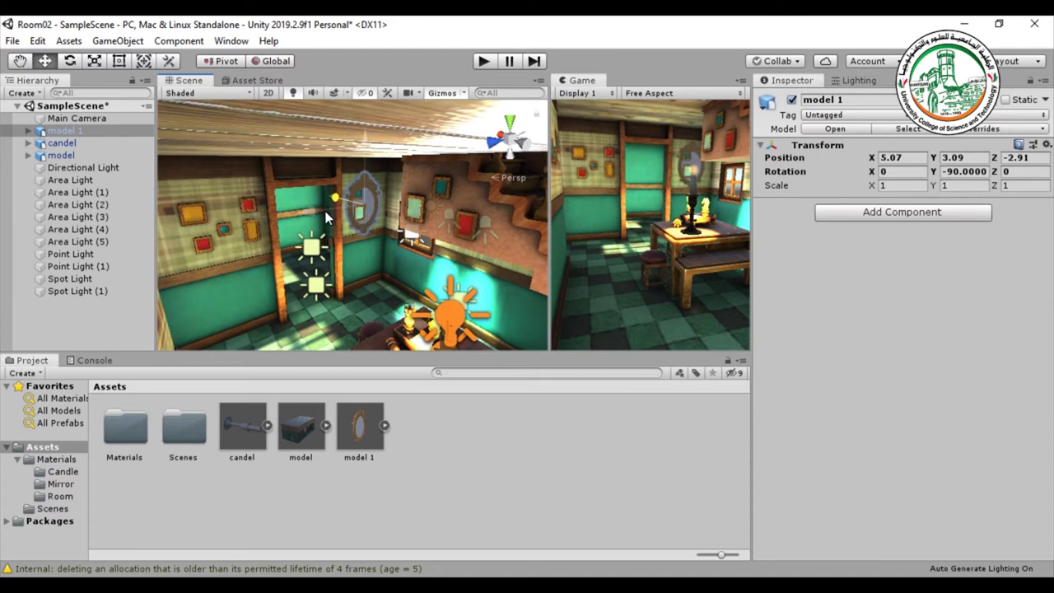
pyautogui.moveTo(321, 210); pyautogui.dragTo(316, 212)
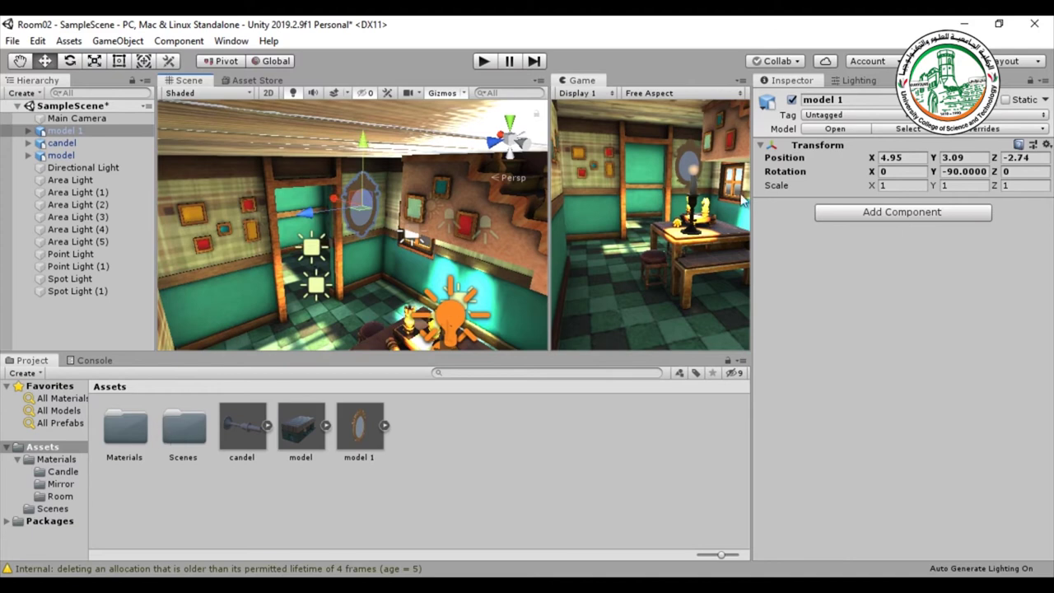
# Assign the Mirror-material albedo texture to the Albedo map of Mirror_material in the Materials/Mirror folder.
pyautogui.scroll(1, 687, 170)
pyautogui.scroll(8, 379, 259)
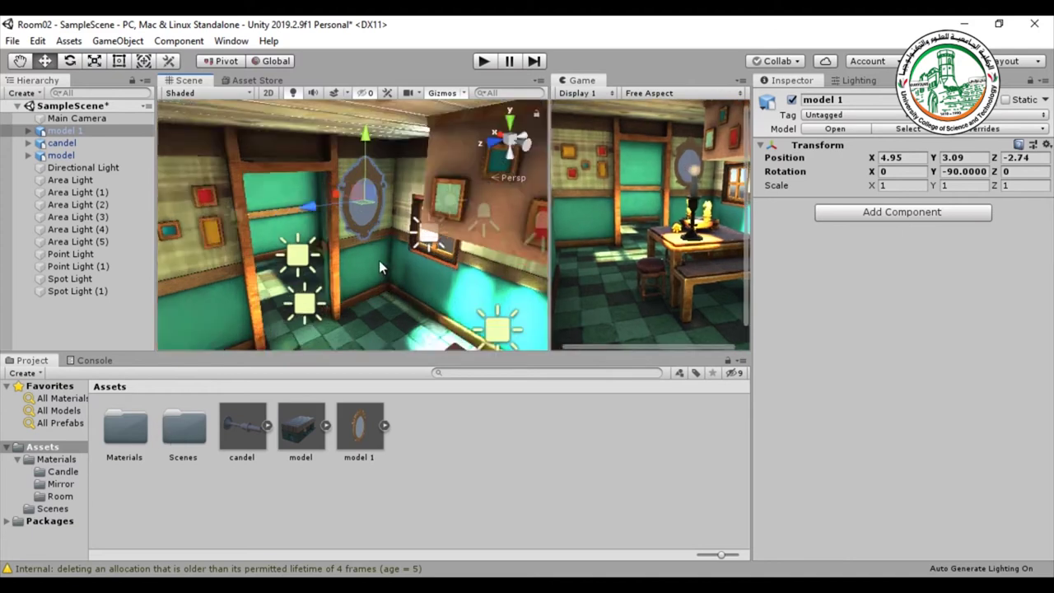
pyautogui.keyDown('alt'); pyautogui.moveTo(379, 275); pyautogui.dragTo(337, 277); pyautogui.keyUp('alt')
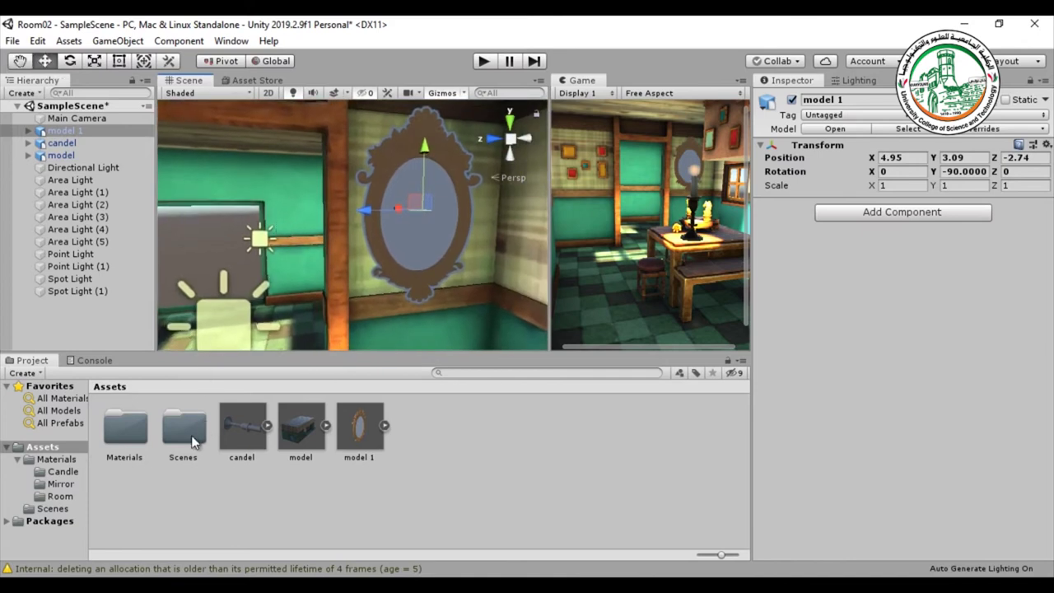
pyautogui.doubleClick(132, 432)
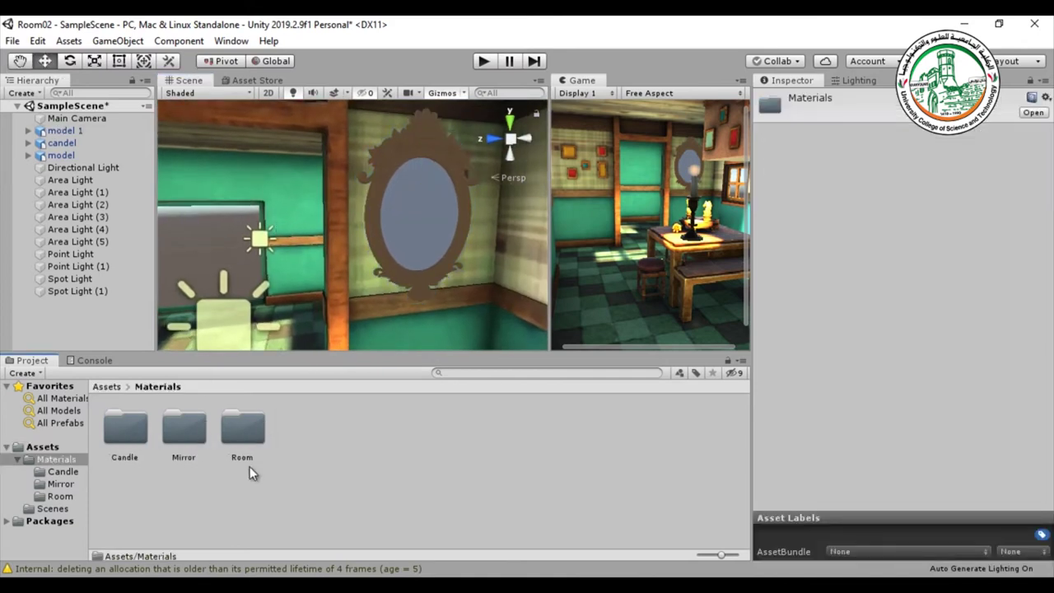
pyautogui.doubleClick(189, 428)
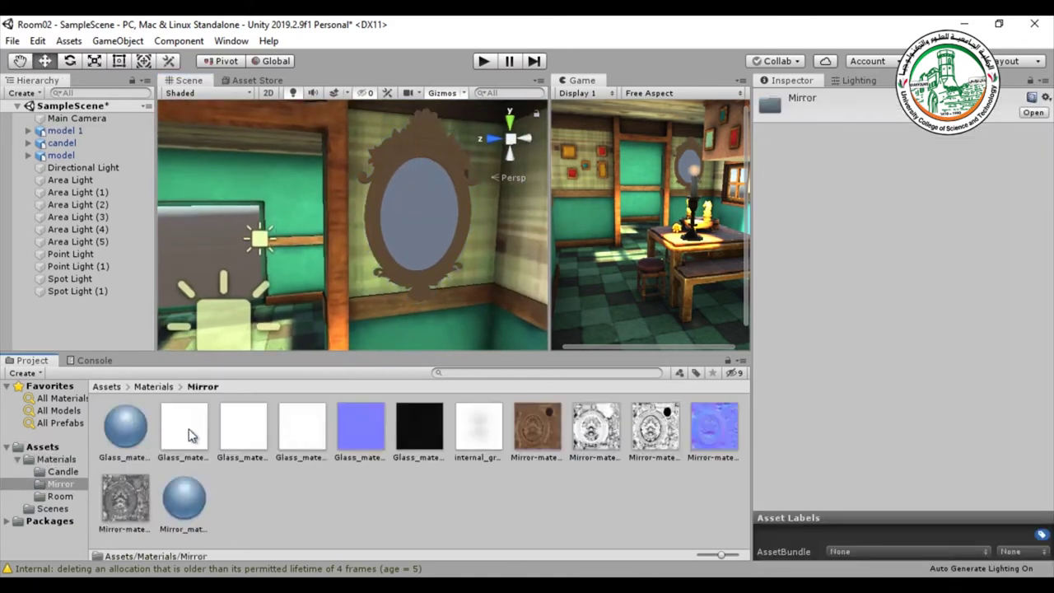
pyautogui.click(223, 512)
pyautogui.click(189, 497)
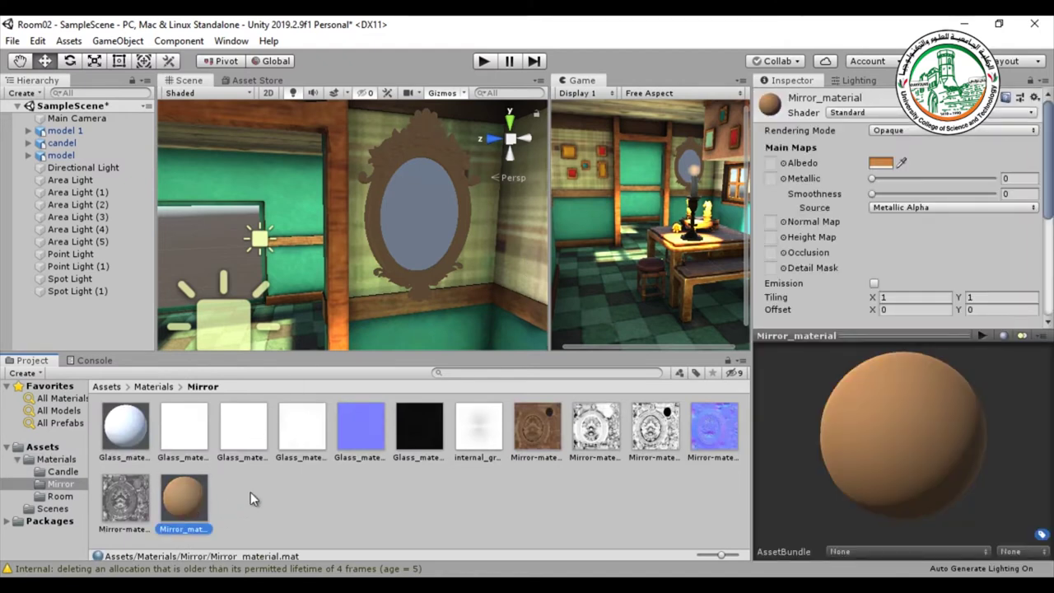
pyautogui.moveTo(535, 449); pyautogui.dragTo(774, 164)
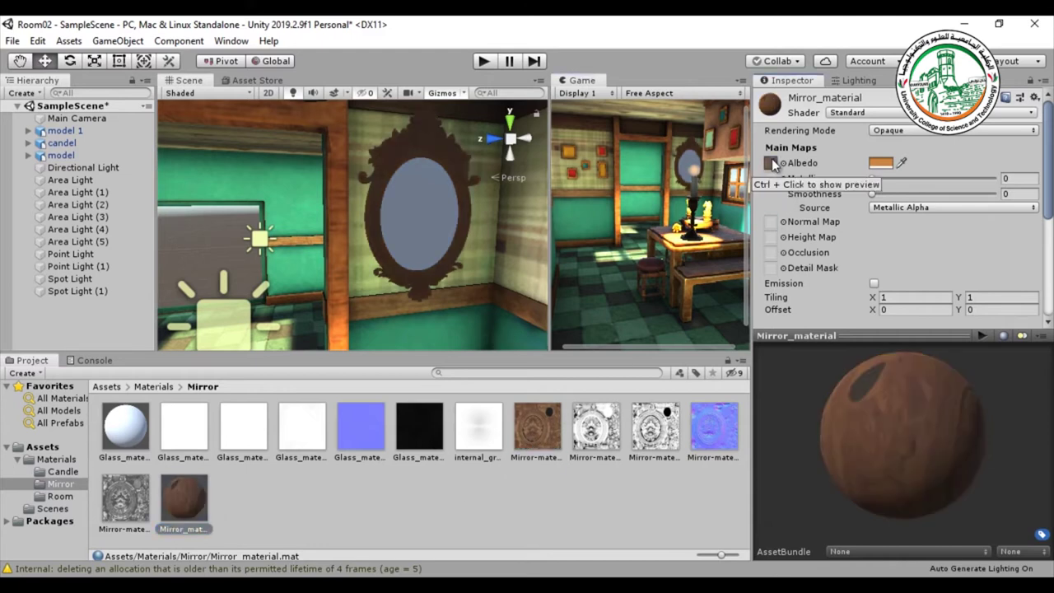
# Identify the Mirror-material_AO texture and assign it to Mirror_material's Occlusion map.
pyautogui.click(589, 444)
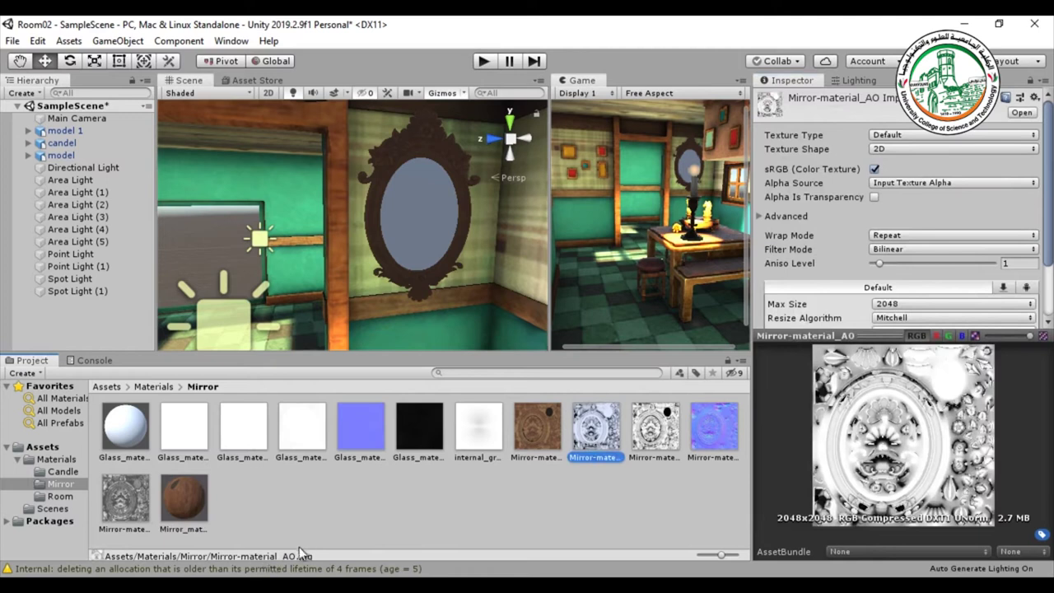
pyautogui.click(183, 498)
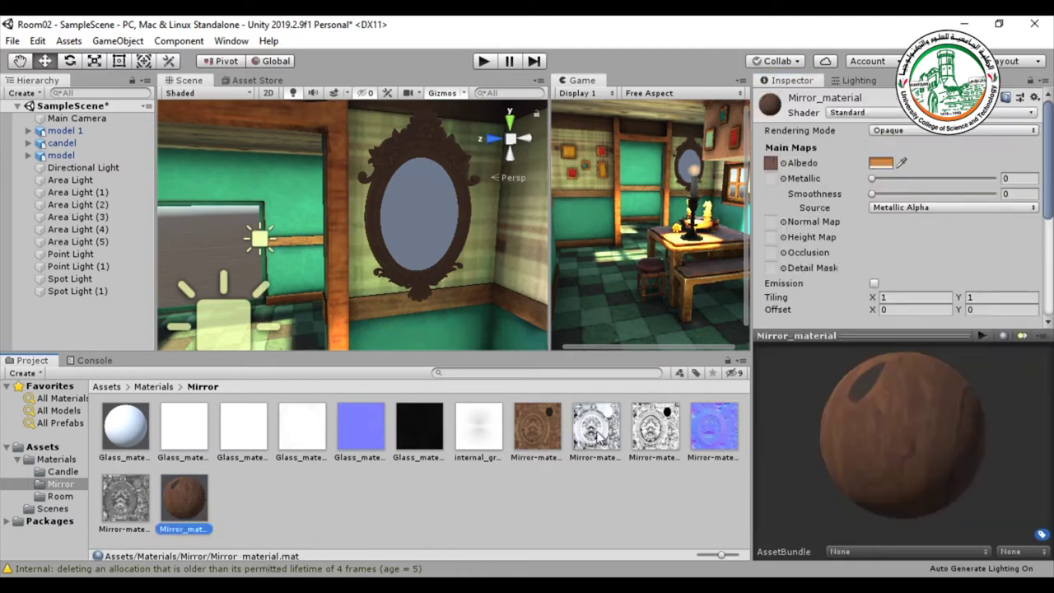
pyautogui.moveTo(788, 272); pyautogui.dragTo(779, 252)
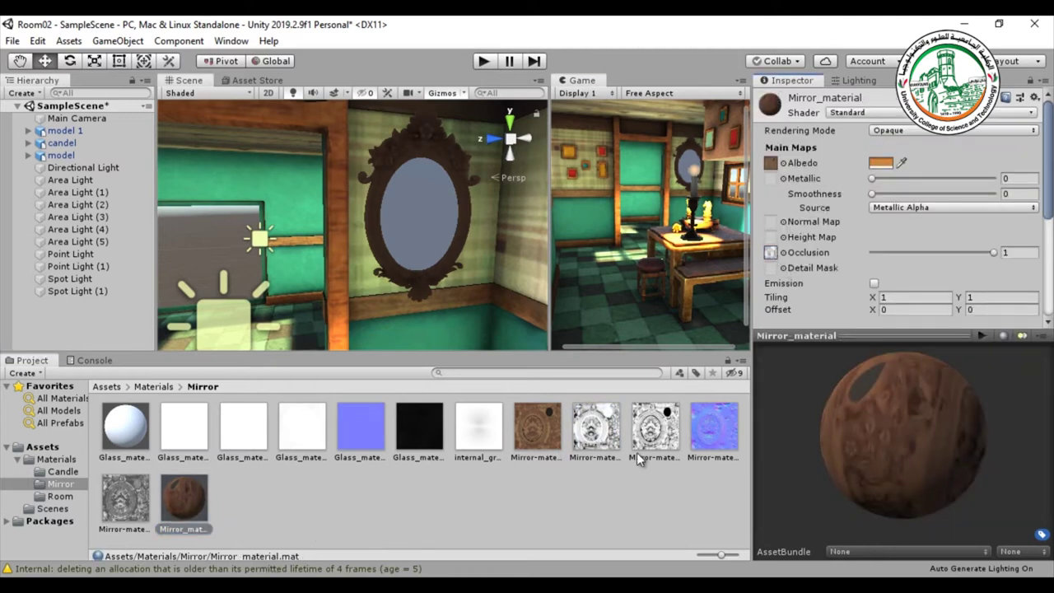
# Assign the blue Mirror-material normal texture to Mirror_material's Normal Map.
pyautogui.click(650, 441)
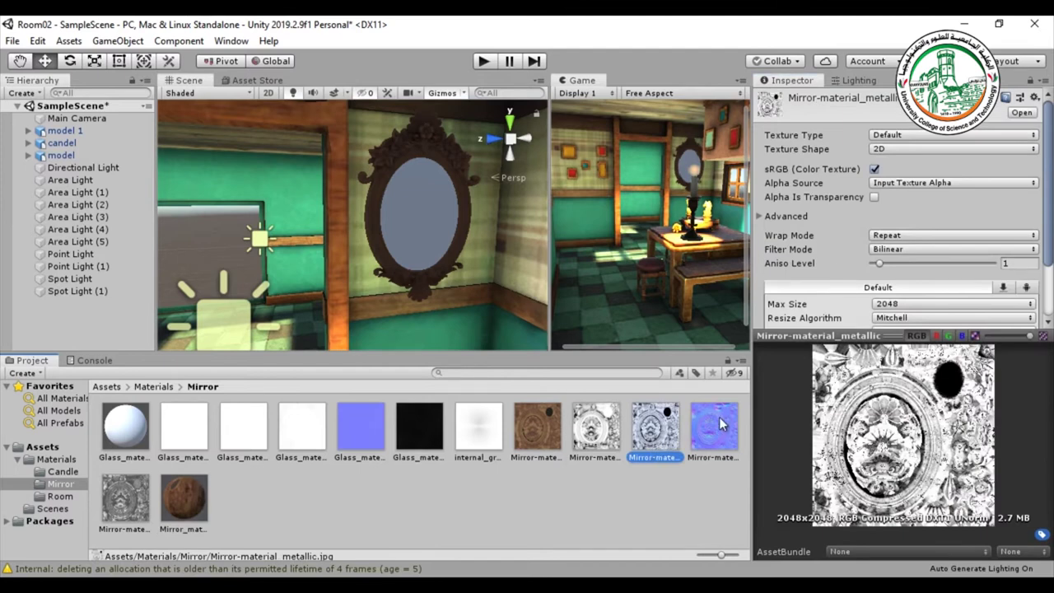
pyautogui.click(197, 487)
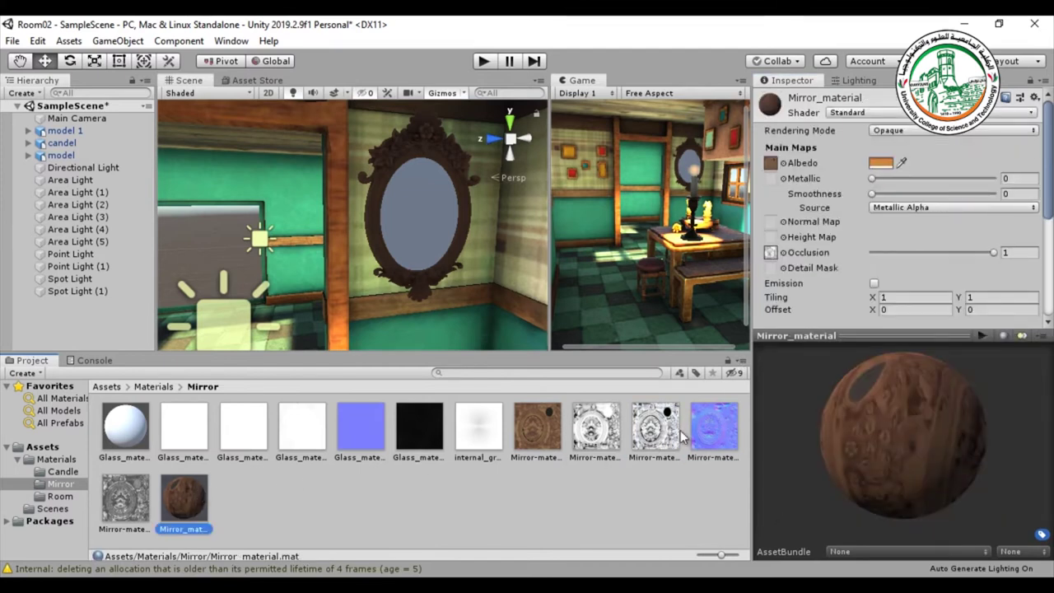
pyautogui.moveTo(713, 428); pyautogui.dragTo(775, 224)
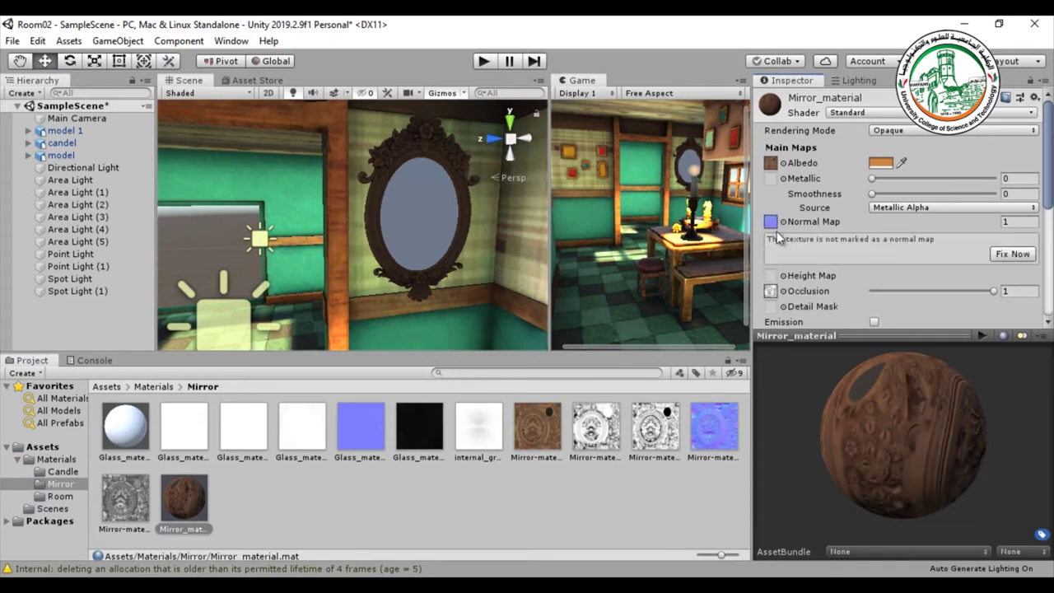
pyautogui.moveTo(873, 181); pyautogui.dragTo(845, 178)
# Apply Mirror_material to the mirror frame in the scene and mark its normal texture as a normal map.
pyautogui.moveTo(188, 507); pyautogui.dragTo(402, 281)
pyautogui.click(185, 502)
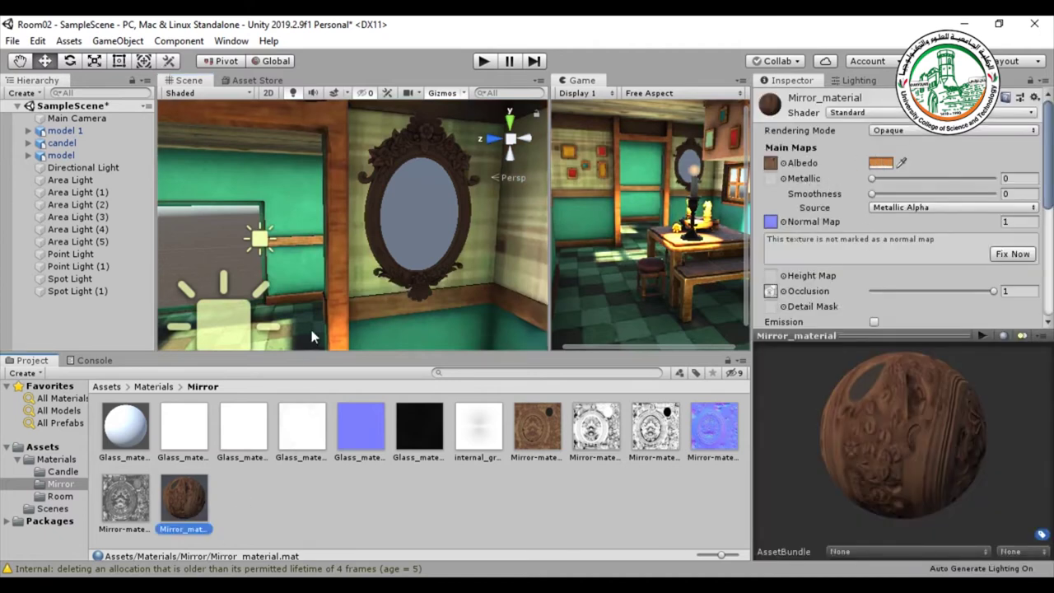
pyautogui.moveTo(427, 300)
pyautogui.keyDown('alt'); pyautogui.mouseDown()
pyautogui.moveTo(408, 241)
pyautogui.moveTo(411, 299)
pyautogui.mouseUp(); pyautogui.keyUp('alt')
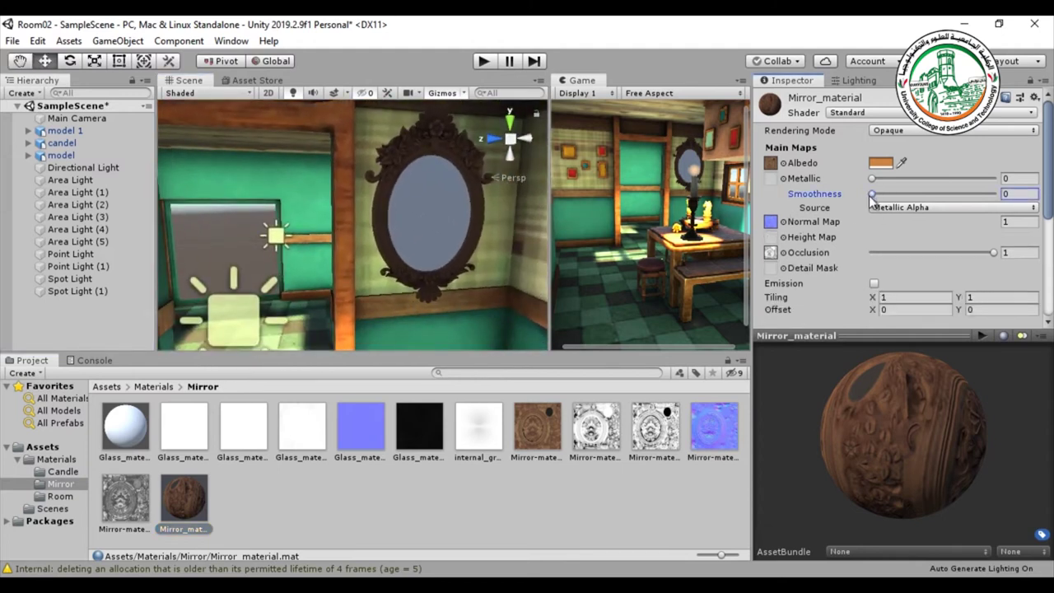
# Set Mirror_material's Metallic to about 0.596 and Smoothness to about 0.736, and inspect the mirror frame's shine.
pyautogui.moveTo(872, 198); pyautogui.dragTo(977, 194)
pyautogui.moveTo(872, 179); pyautogui.dragTo(960, 195)
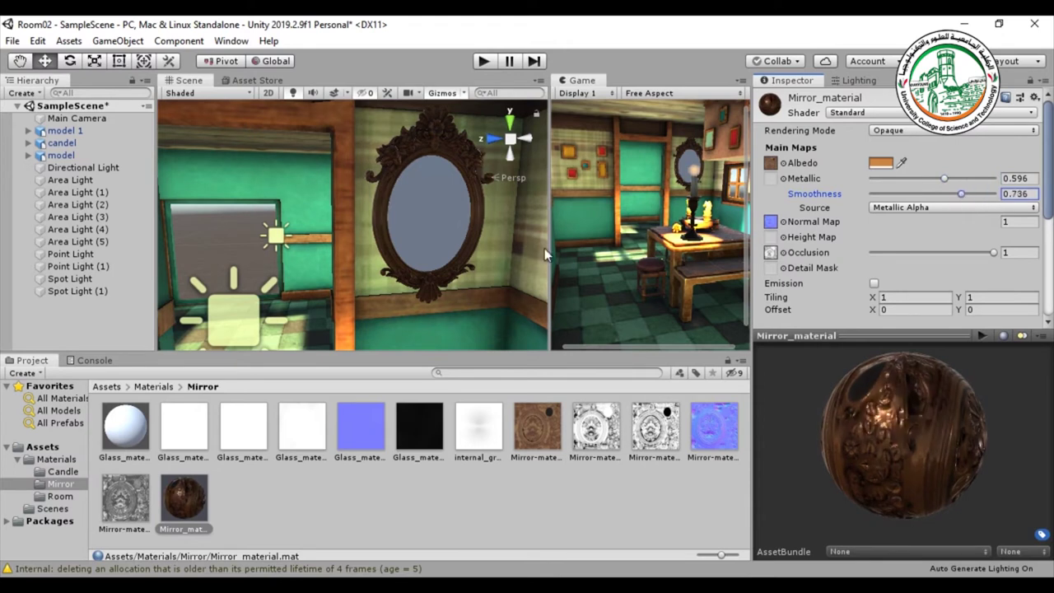
pyautogui.scroll(5, 436, 259)
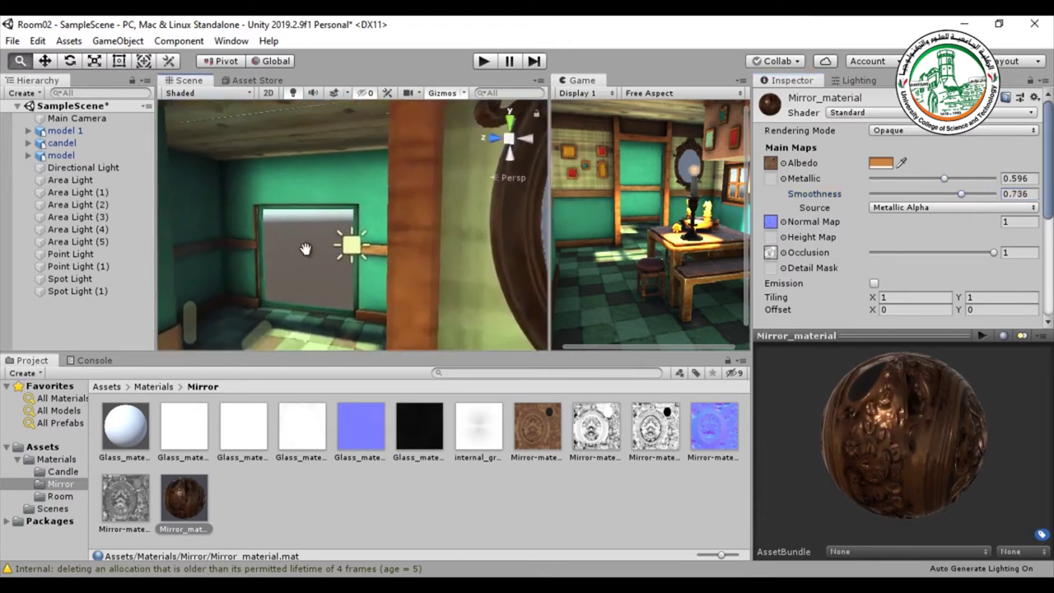
pyautogui.scroll(-6, 451, 268)
pyautogui.moveTo(438, 268); pyautogui.dragTo(415, 287, button='middle')
pyautogui.scroll(4, 415, 284)
pyautogui.keyDown('alt'); pyautogui.moveTo(414, 280); pyautogui.dragTo(359, 140); pyautogui.keyUp('alt')
pyautogui.scroll(-4, 447, 281)
pyautogui.keyDown('alt'); pyautogui.moveTo(447, 281); pyautogui.dragTo(448, 331); pyautogui.keyUp('alt')
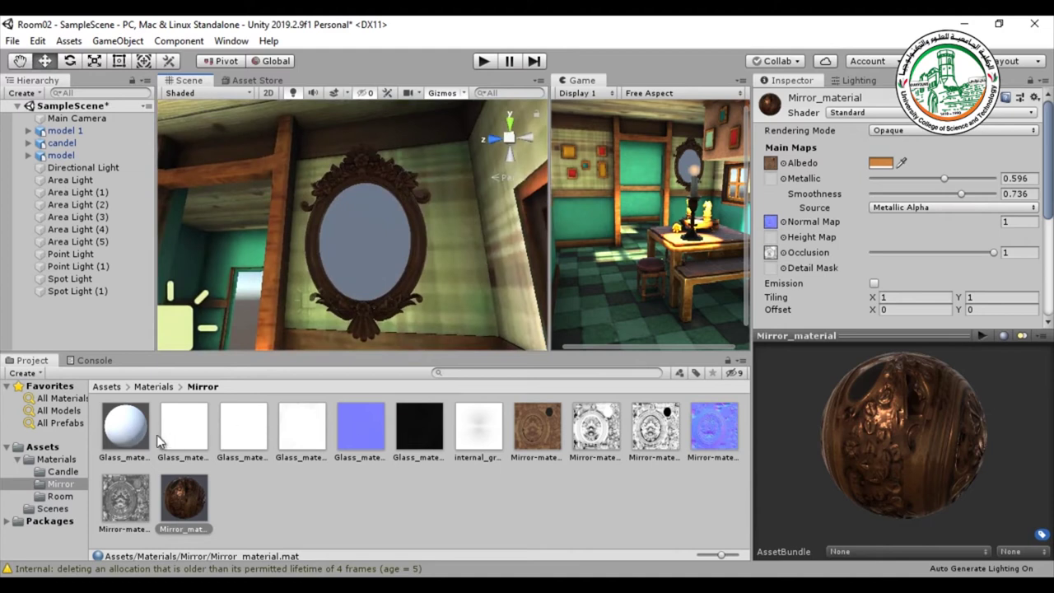
# Set both Metallic and Smoothness of Glass_material to 1.
pyautogui.click(128, 430)
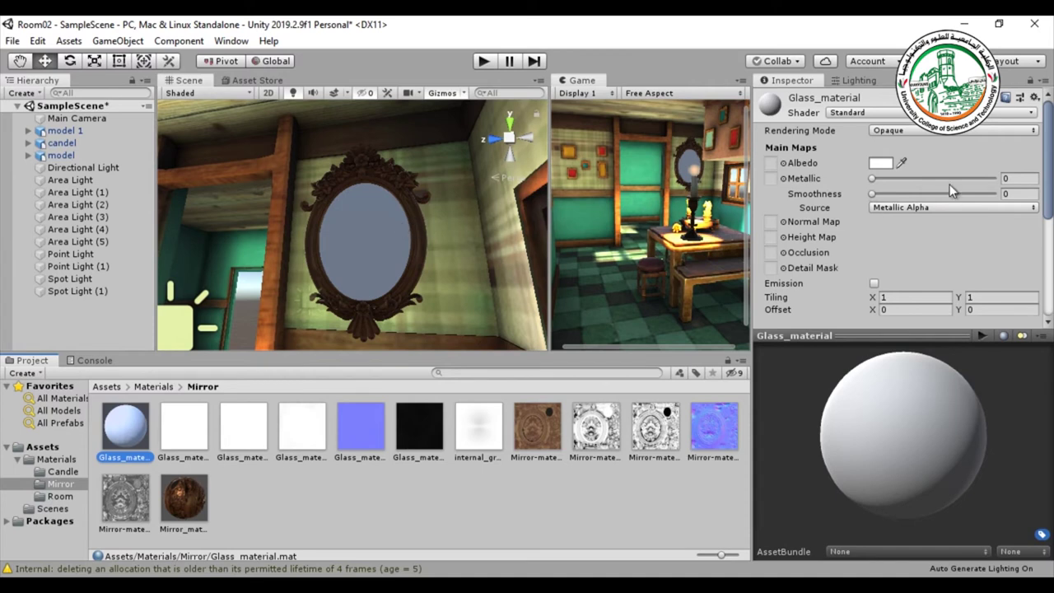
pyautogui.moveTo(873, 179); pyautogui.dragTo(1046, 187)
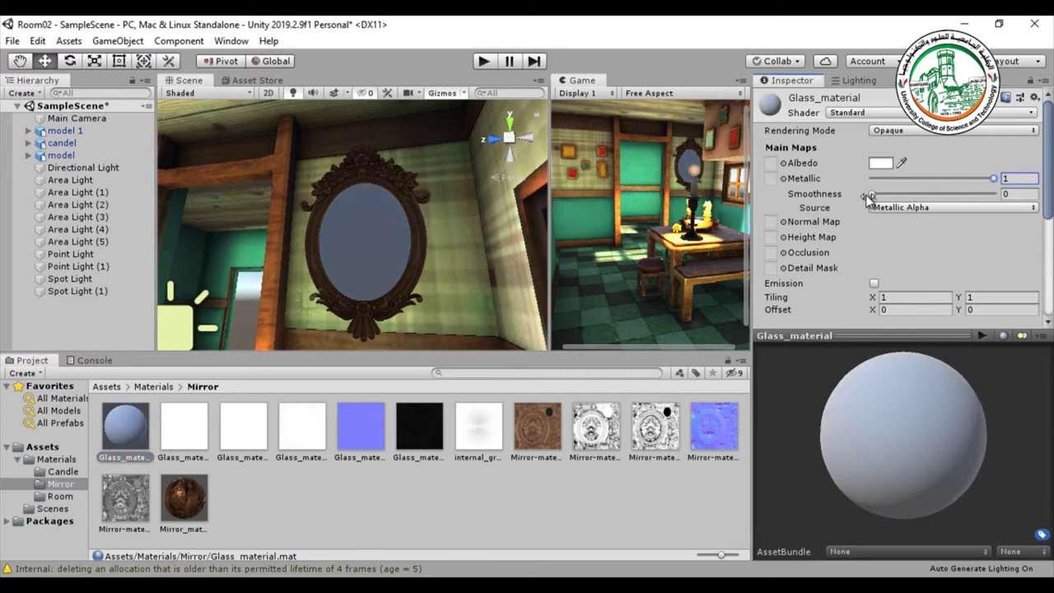
pyautogui.moveTo(869, 194); pyautogui.dragTo(997, 194)
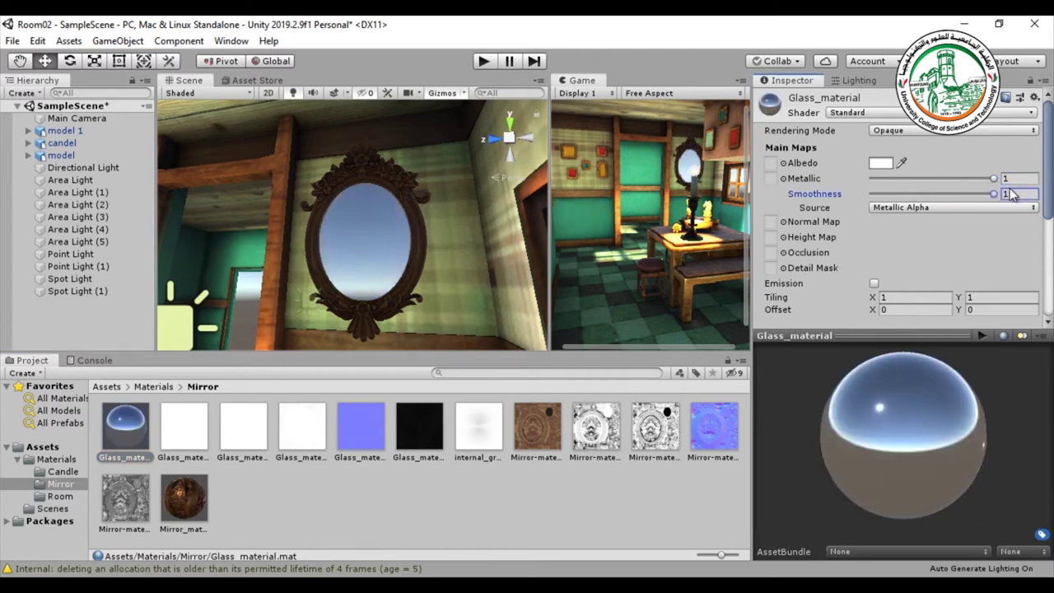
# Add a Reflection Probe to the scene in front of the wall mirror.
pyautogui.scroll(-3, 445, 256)
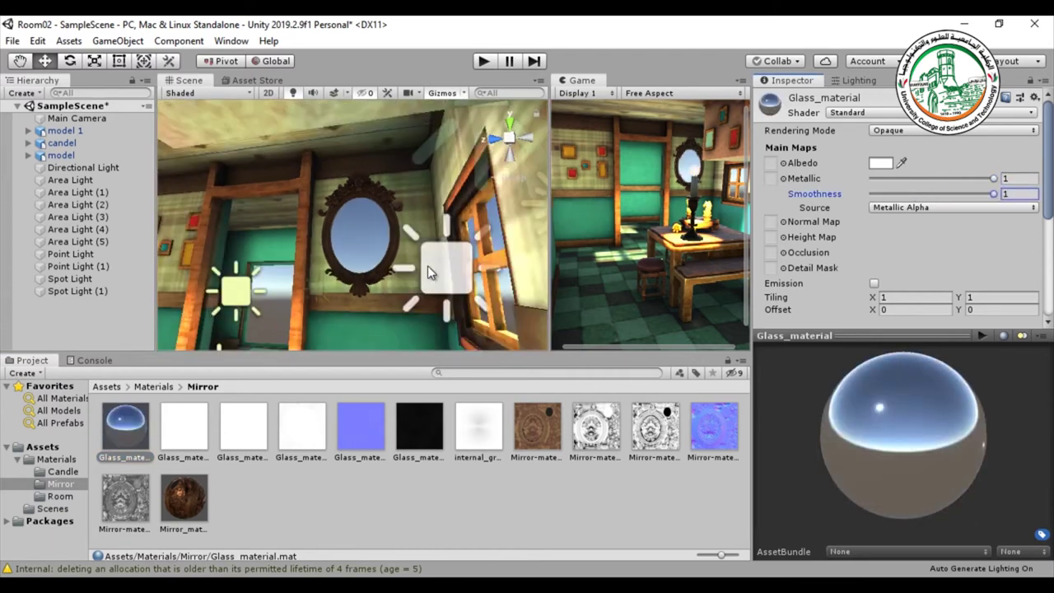
pyautogui.keyDown('alt'); pyautogui.moveTo(427, 272); pyautogui.dragTo(567, 194); pyautogui.keyUp('alt')
pyautogui.moveTo(568, 194); pyautogui.dragTo(433, 254, button='right')
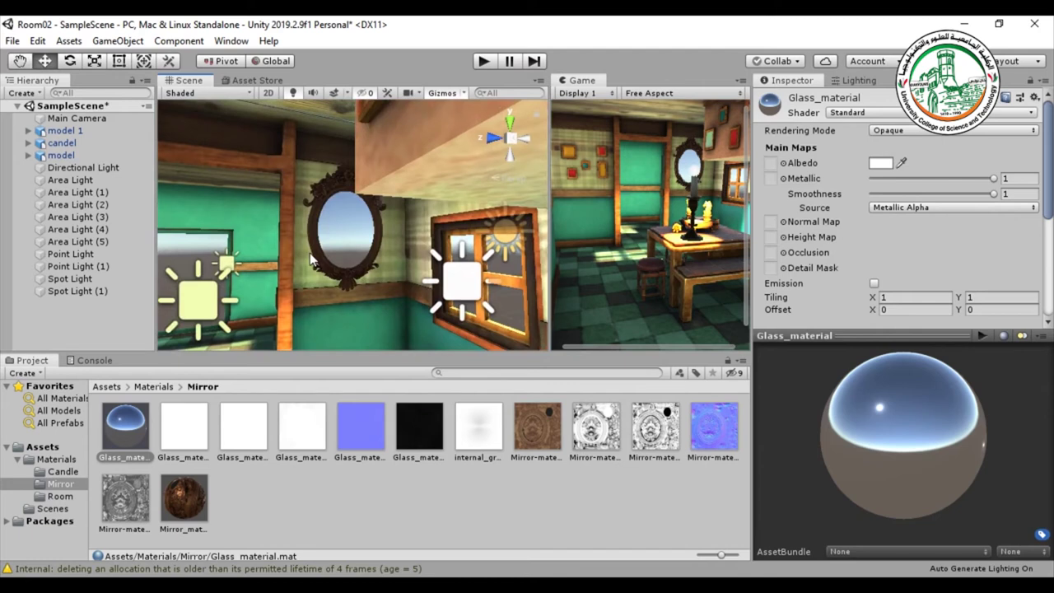
pyautogui.rightClick(66, 329)
pyautogui.moveTo(106, 250)
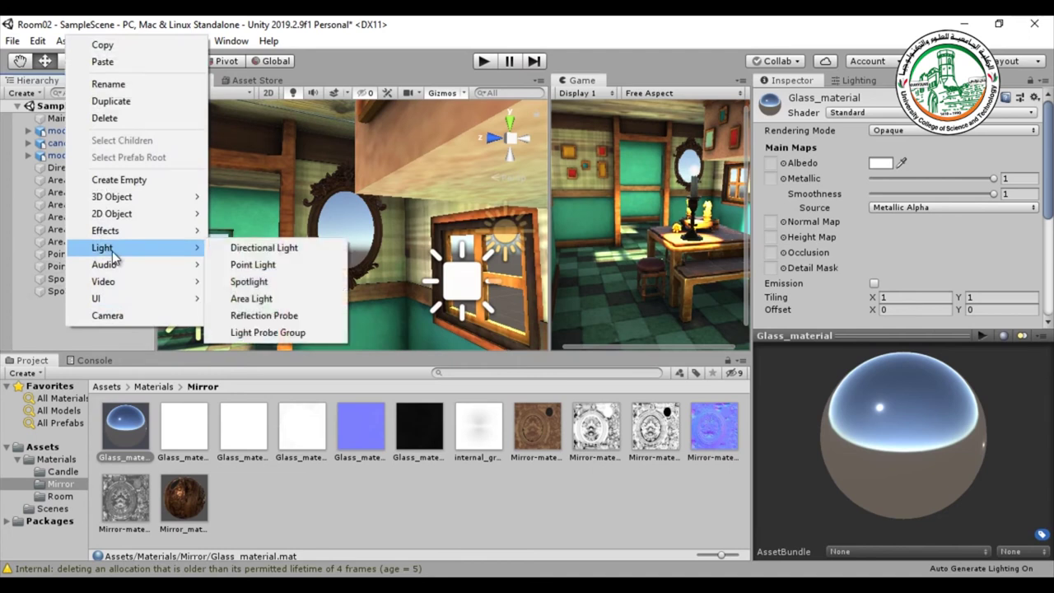
pyautogui.click(293, 319)
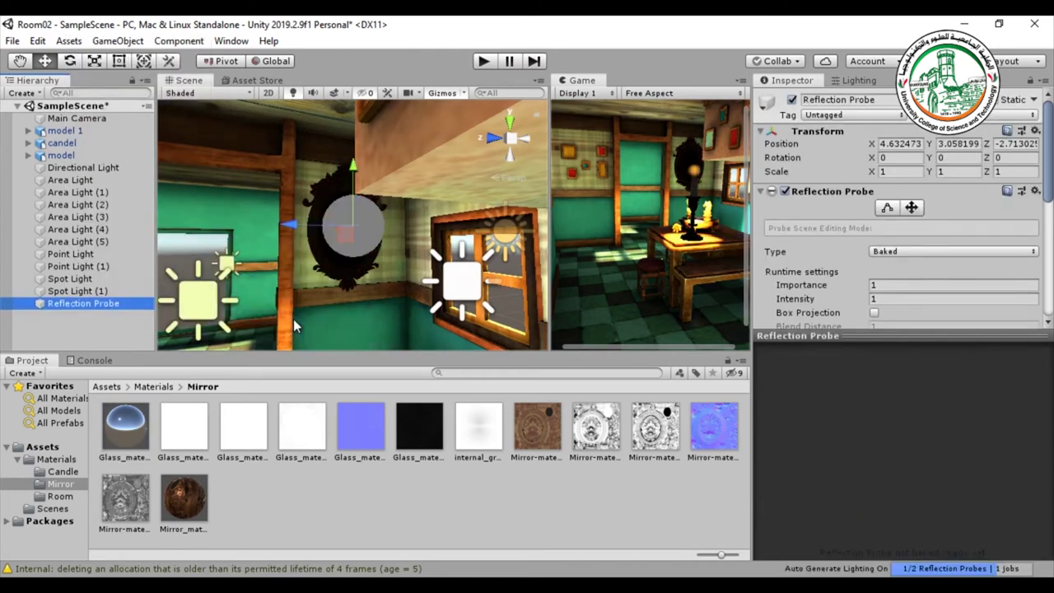
pyautogui.keyDown('alt'); pyautogui.moveTo(303, 275); pyautogui.dragTo(335, 263); pyautogui.keyUp('alt')
# Set the reflection probe's Box Size to 30 on X, Y and Z.
pyautogui.scroll(-5, 828, 270)
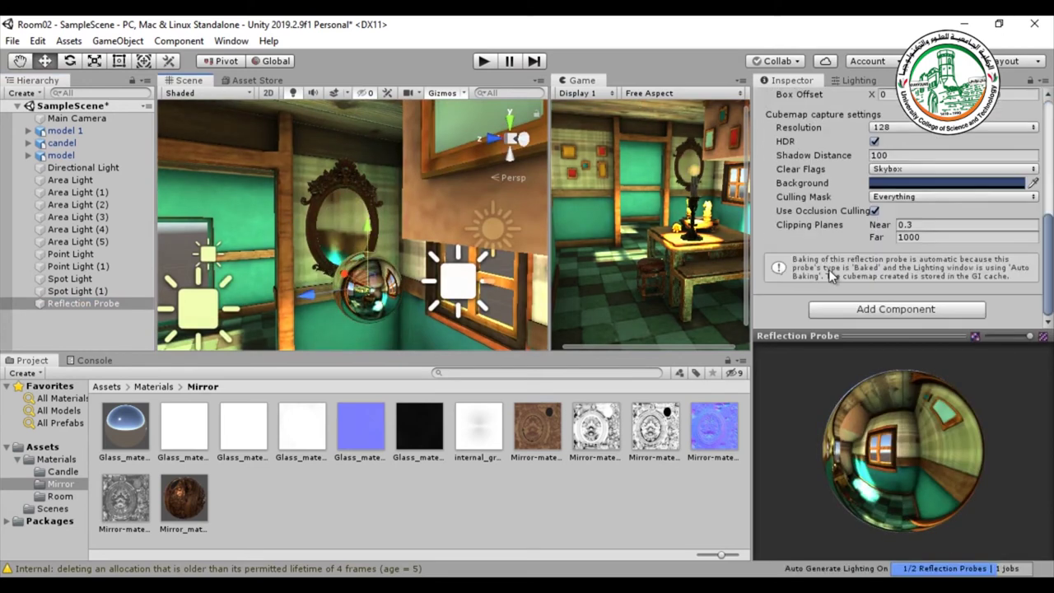
pyautogui.scroll(4, 852, 260)
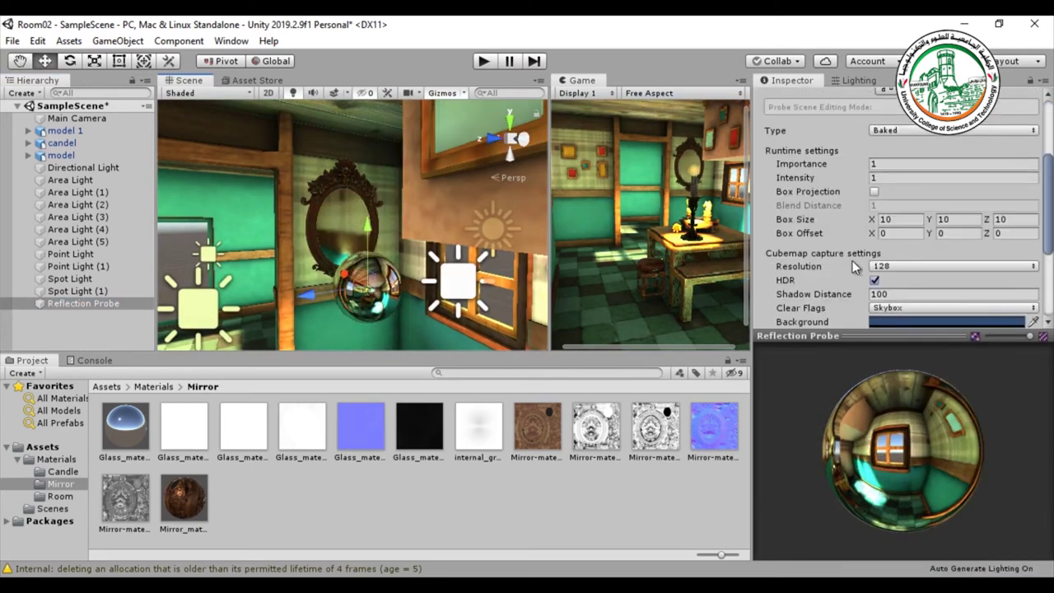
pyautogui.click(906, 223)
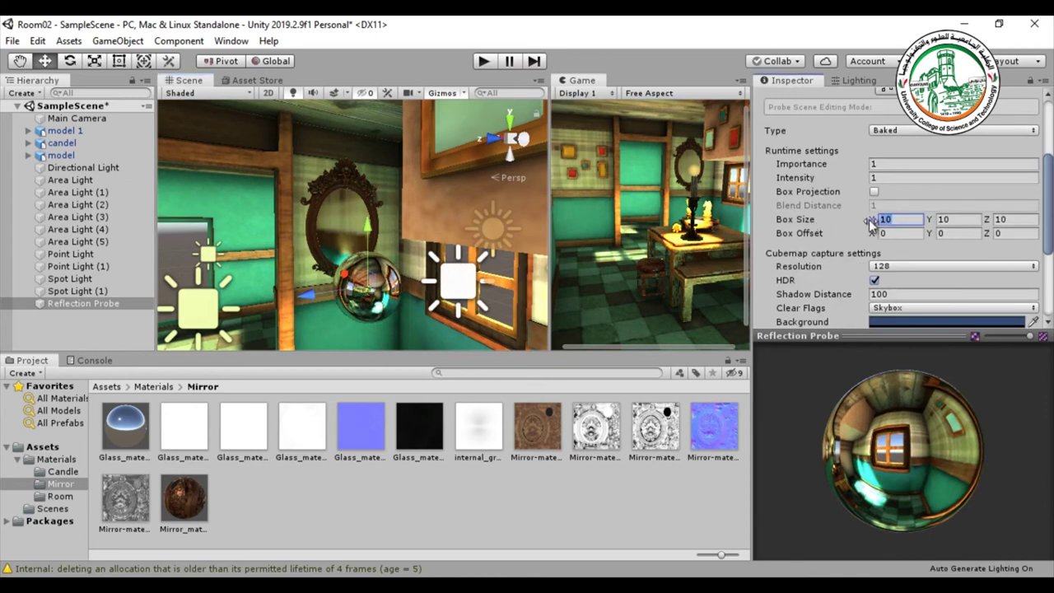
pyautogui.write('30')
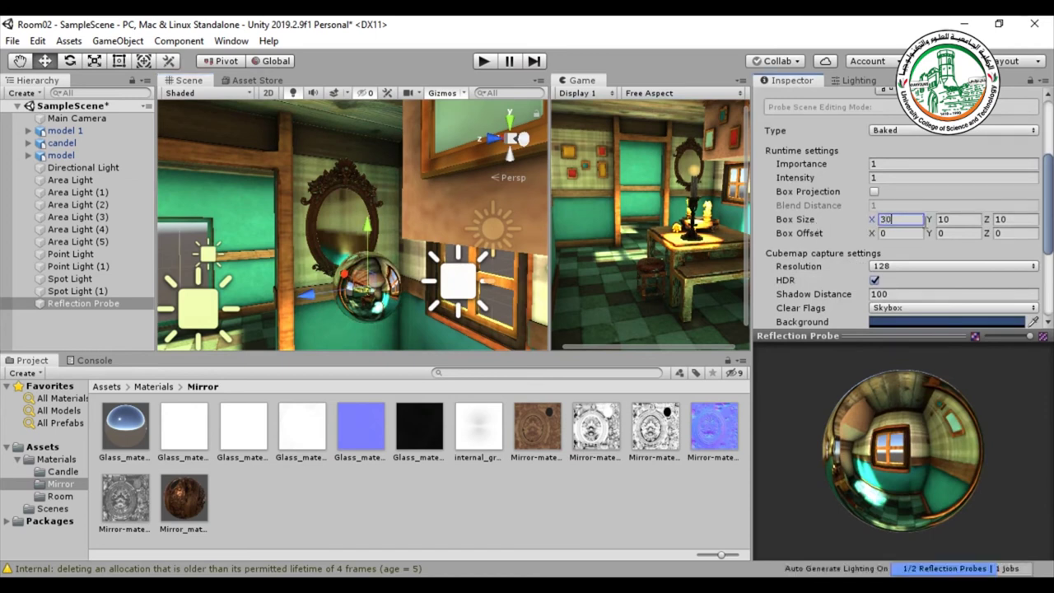
pyautogui.click(948, 221)
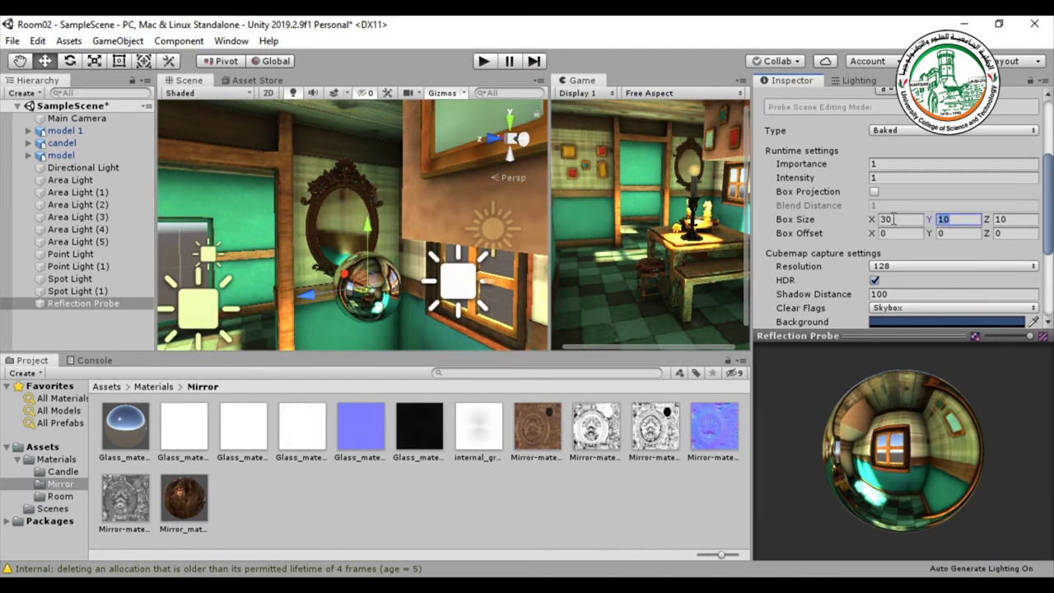
pyautogui.write('30')
pyautogui.press('Tab')
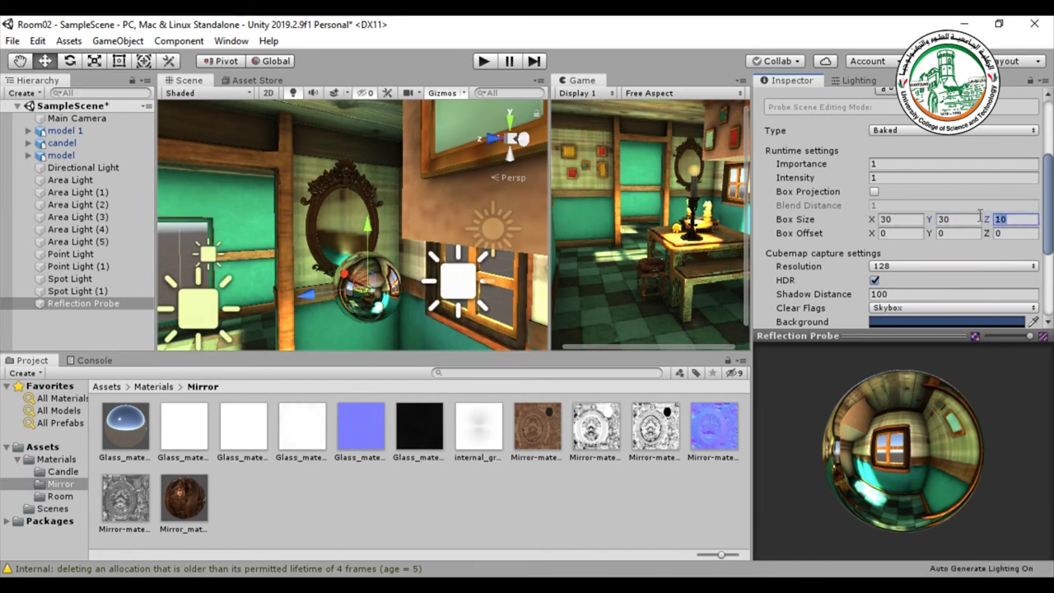
pyautogui.write('30')
pyautogui.click(964, 219)
# Move the reflection probe along Z toward the doorway beside the mirror, to about Z -2.08, and check the mirror's reflection.
pyautogui.moveTo(417, 273); pyautogui.dragTo(401, 302, button='right')
pyautogui.scroll(4, 422, 297)
pyautogui.keyDown('alt'); pyautogui.moveTo(414, 298); pyautogui.dragTo(298, 297); pyautogui.keyUp('alt')
pyautogui.moveTo(298, 296); pyautogui.dragTo(315, 241, button='middle')
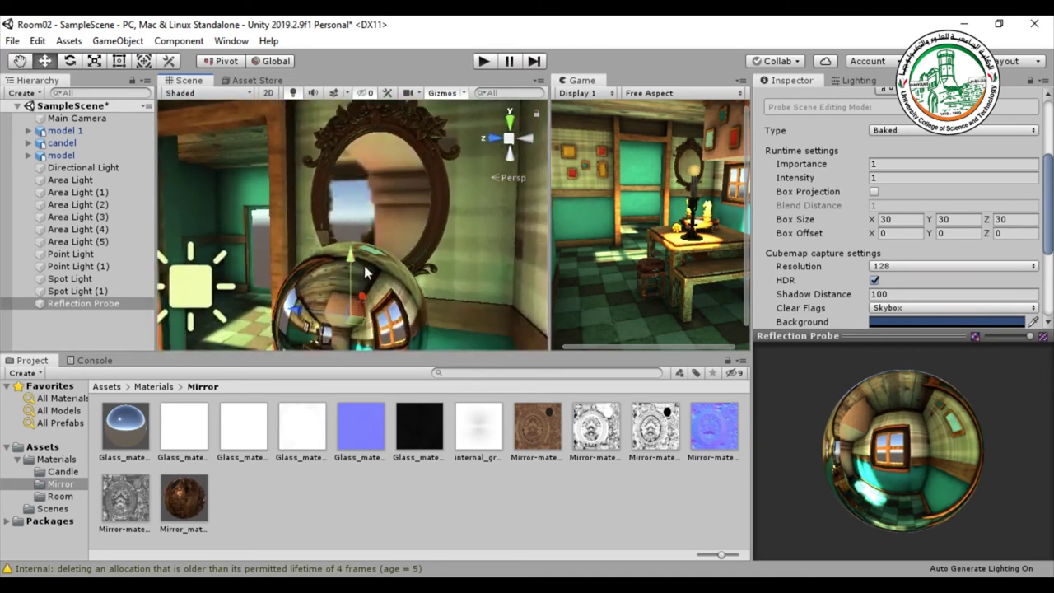
pyautogui.moveTo(315, 315); pyautogui.dragTo(222, 300)
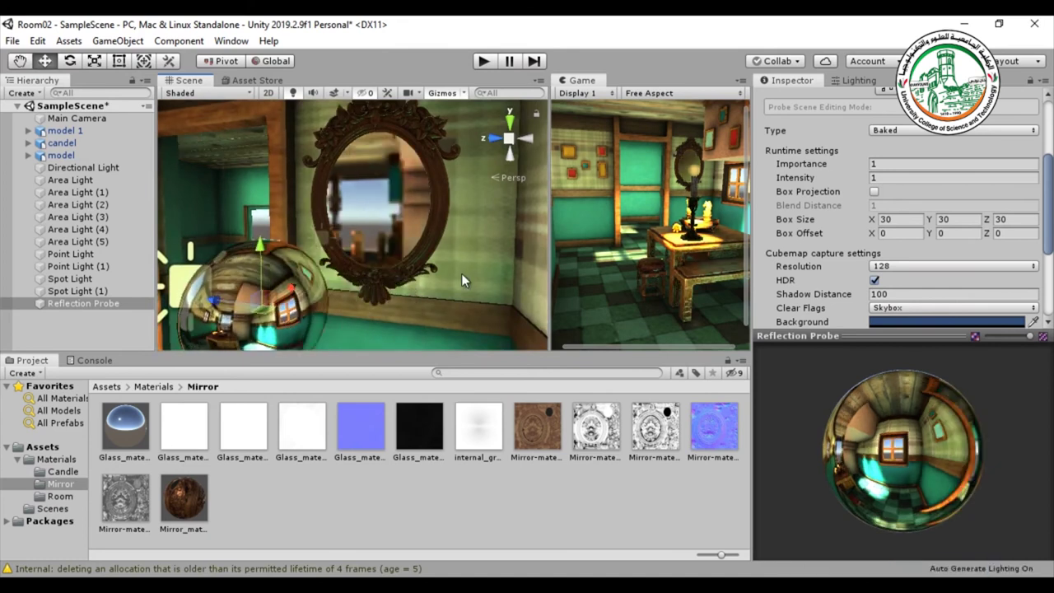
pyautogui.scroll(-3, 374, 261)
pyautogui.moveTo(252, 279); pyautogui.dragTo(321, 280)
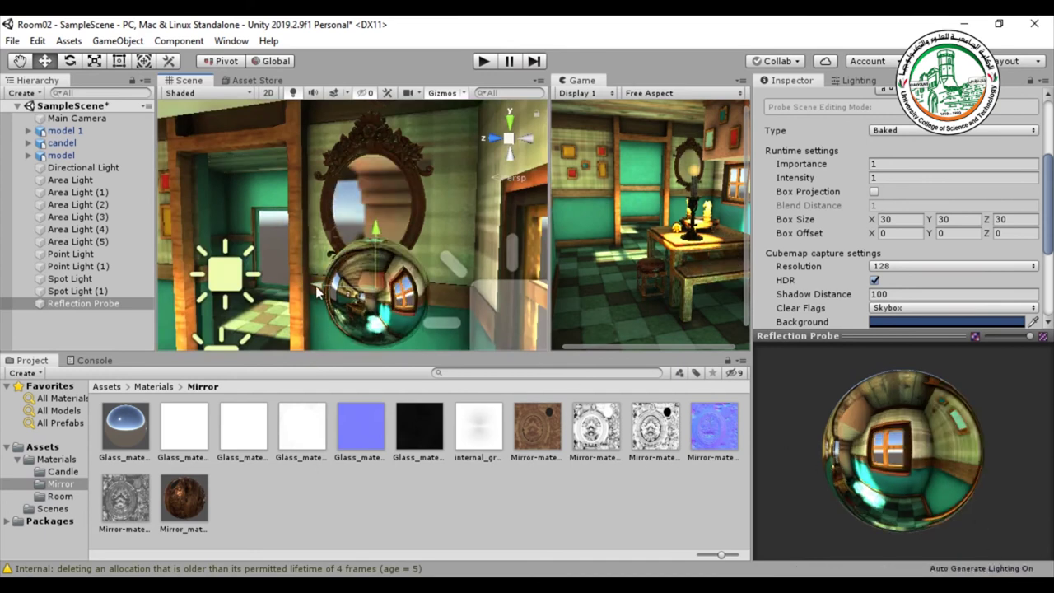
pyautogui.moveTo(316, 285); pyautogui.dragTo(237, 278)
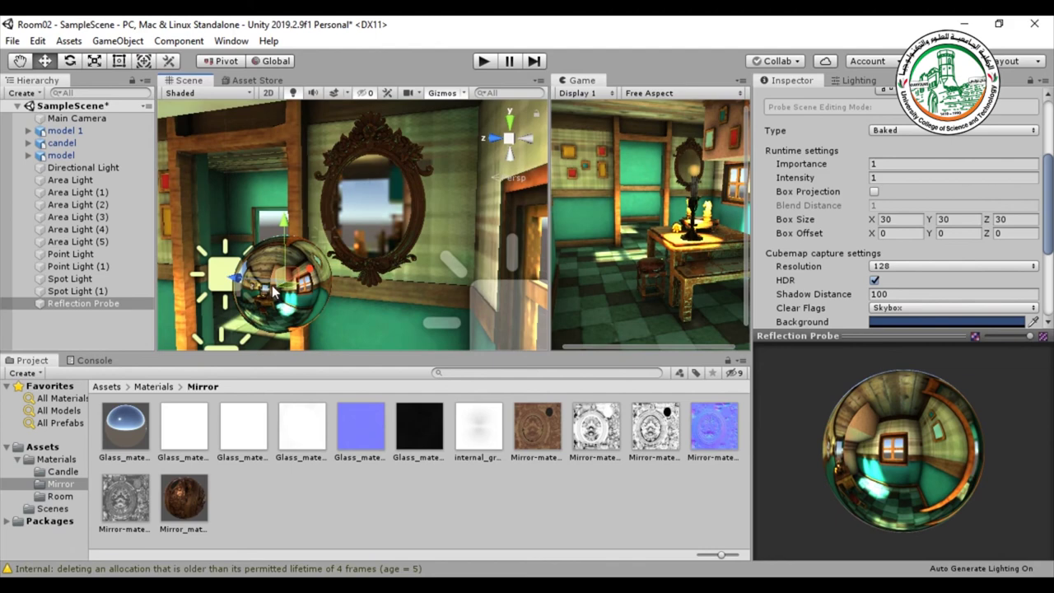
pyautogui.keyDown('alt'); pyautogui.moveTo(291, 308); pyautogui.dragTo(206, 263); pyautogui.keyUp('alt')
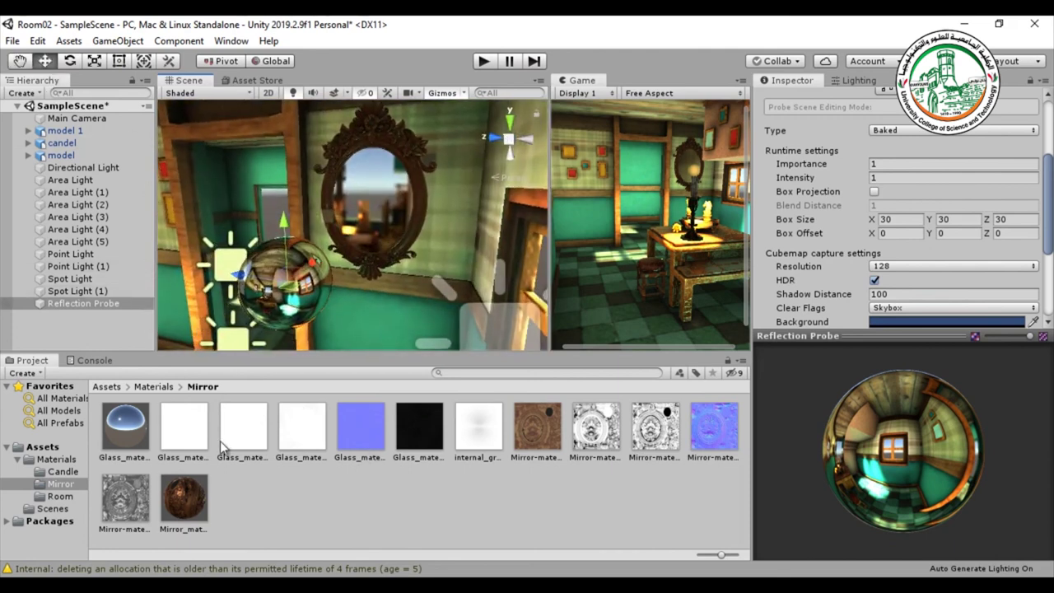
# Try a Smoothness of about 0.924 on Glass_material, and restore it to 1.
pyautogui.click(124, 434)
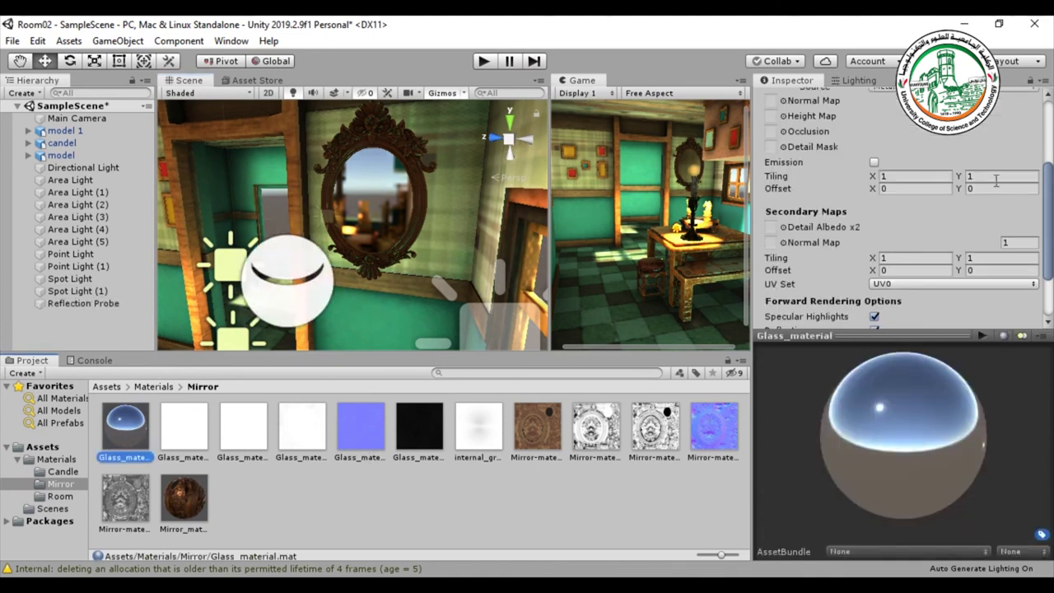
pyautogui.scroll(3, 992, 185)
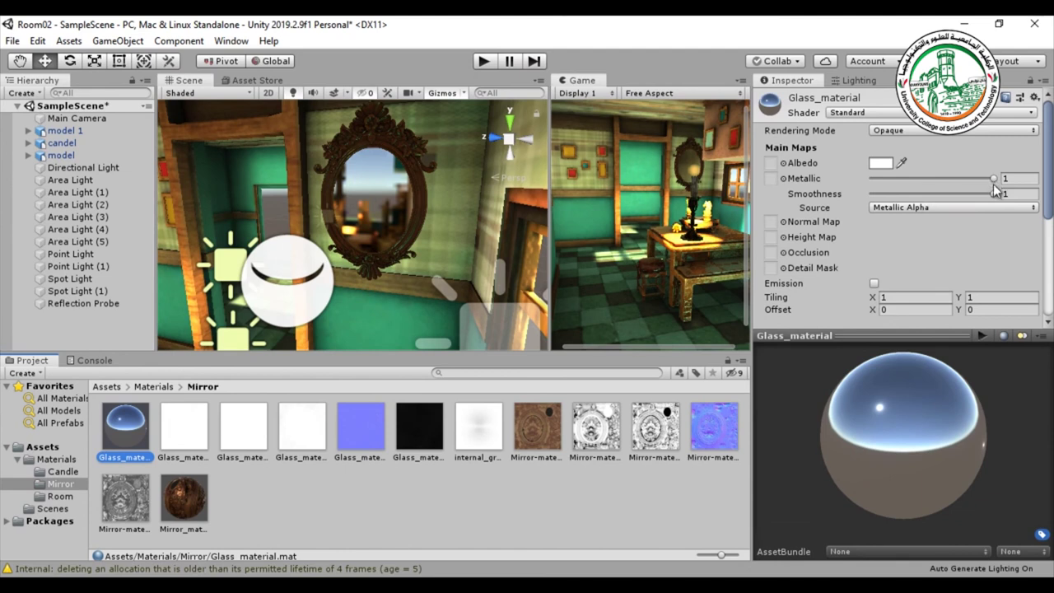
pyautogui.moveTo(992, 196); pyautogui.dragTo(983, 198)
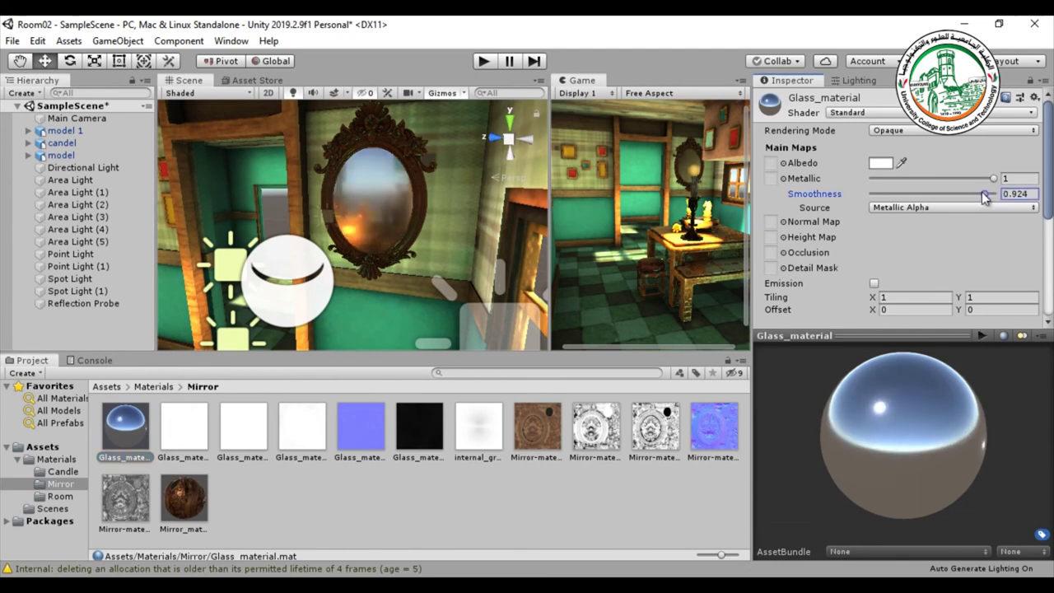
pyautogui.keyDown('alt'); pyautogui.moveTo(455, 232); pyautogui.dragTo(415, 161); pyautogui.keyUp('alt')
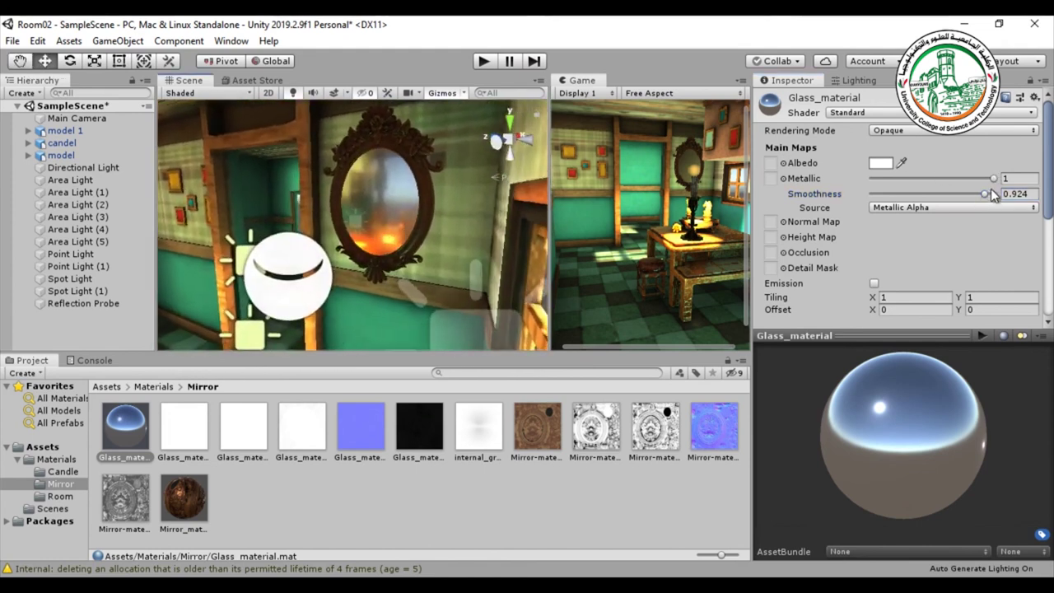
pyautogui.moveTo(986, 195); pyautogui.dragTo(1004, 181)
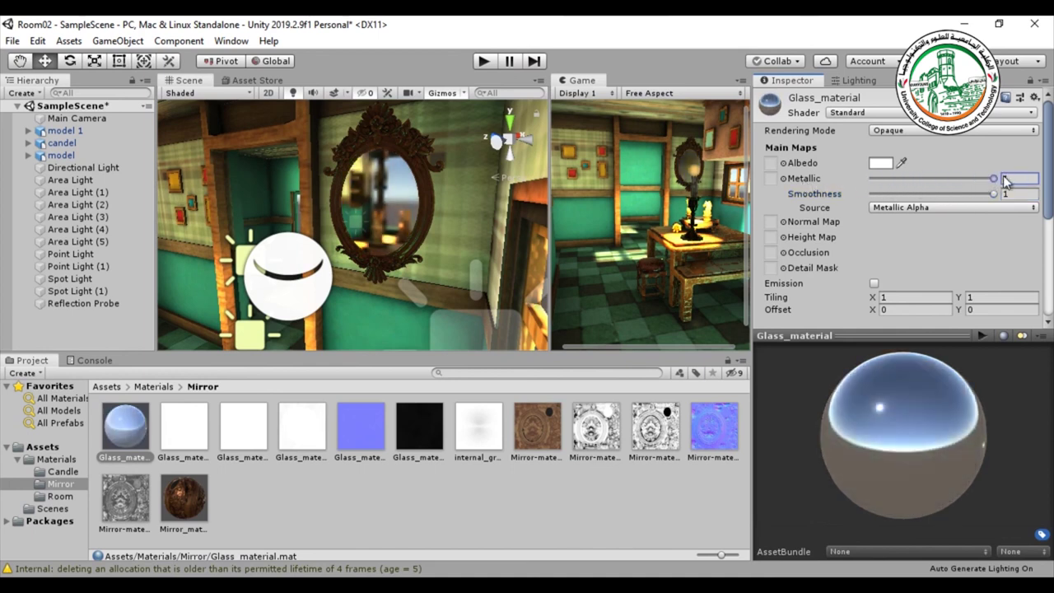
# Select the reflection probe for further editing.
pyautogui.click(85, 323)
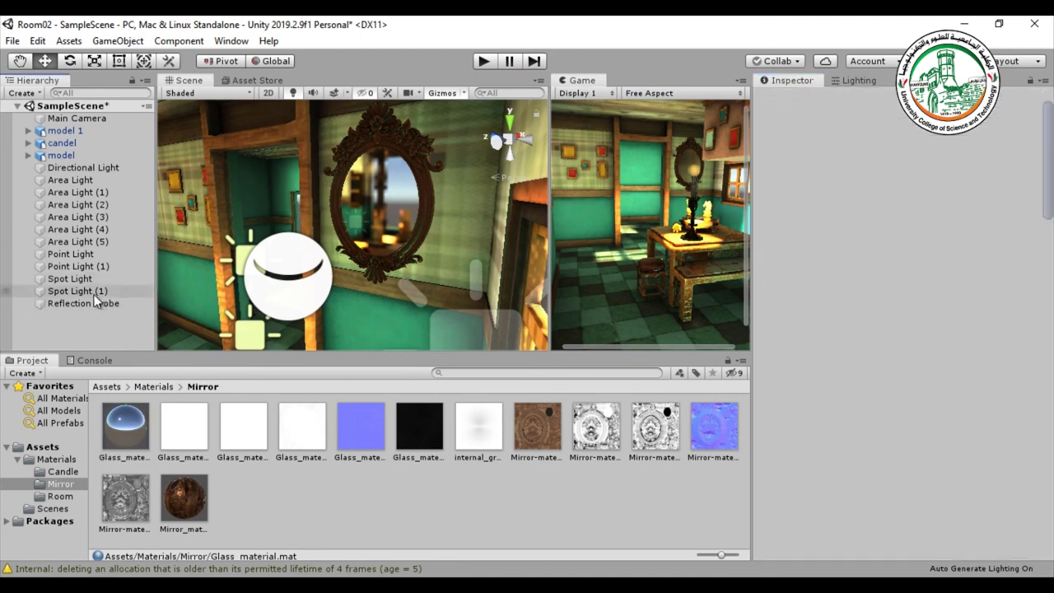
pyautogui.click(91, 302)
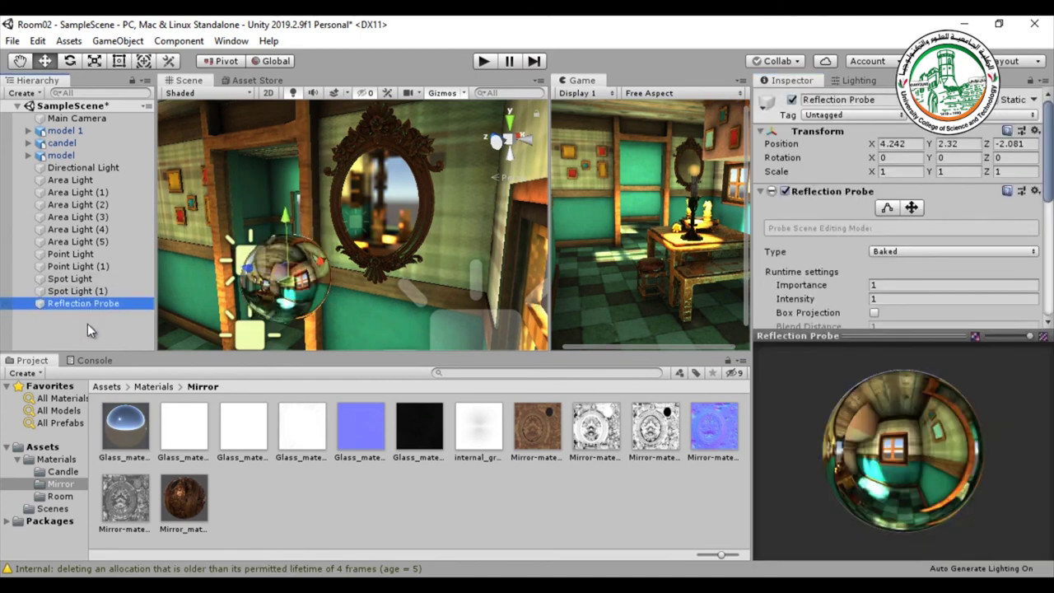